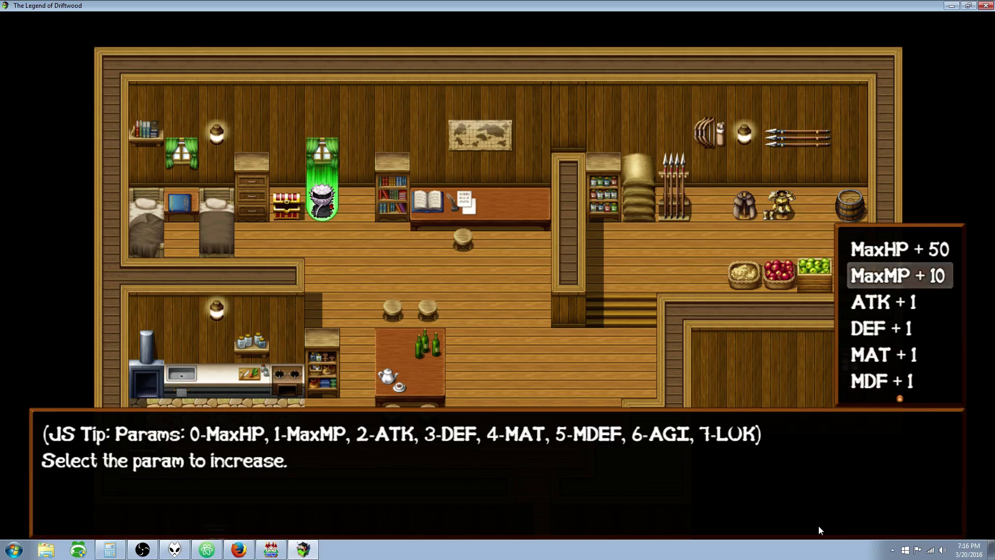
- Spend an upgrade point on MaxHP + 50 and open the game menu to check Driftwood's HP
key("Up")
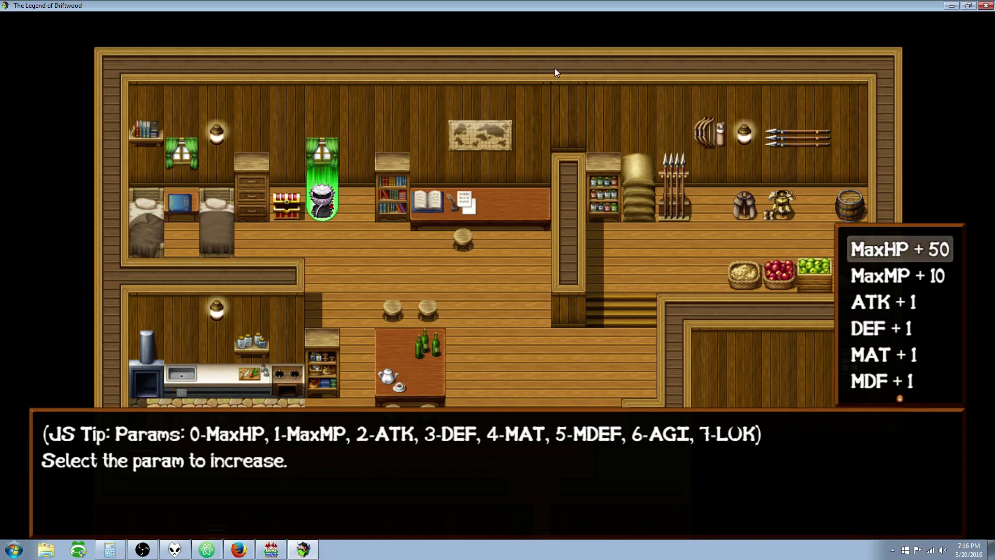
key("Return")
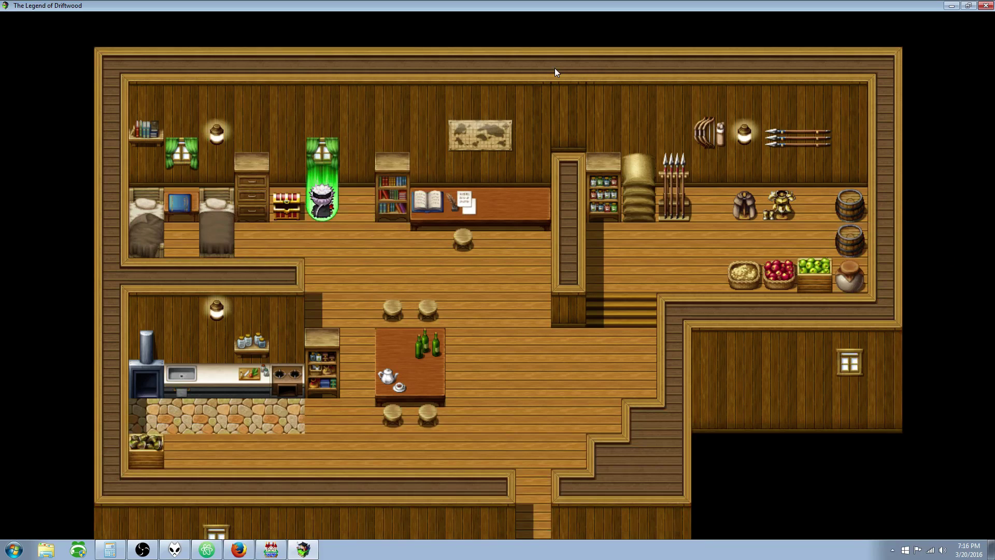
key("Escape")
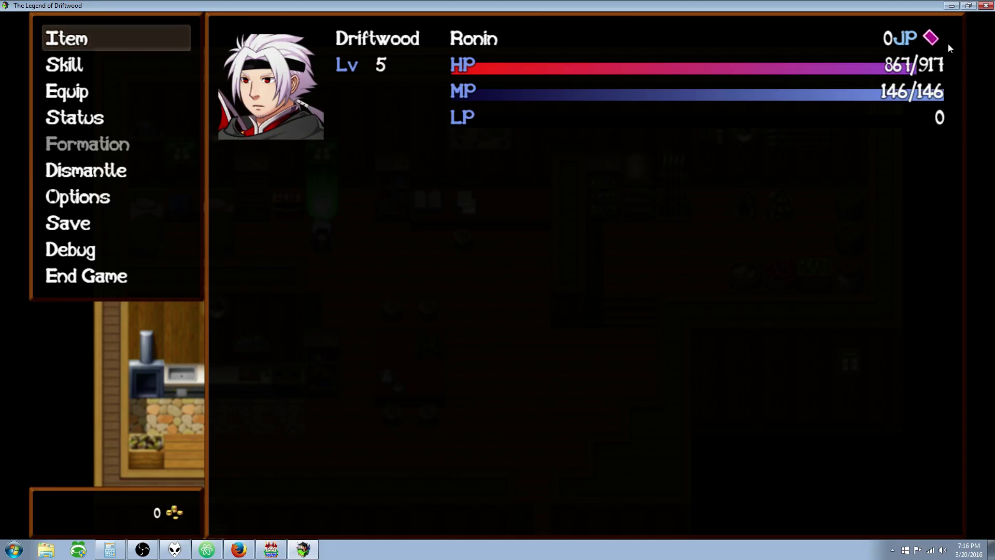
key("Escape")
key("Escape")
- Open Driftwood's status screen and view the parameter graph
key("Down")
key("Down")
key("Down")
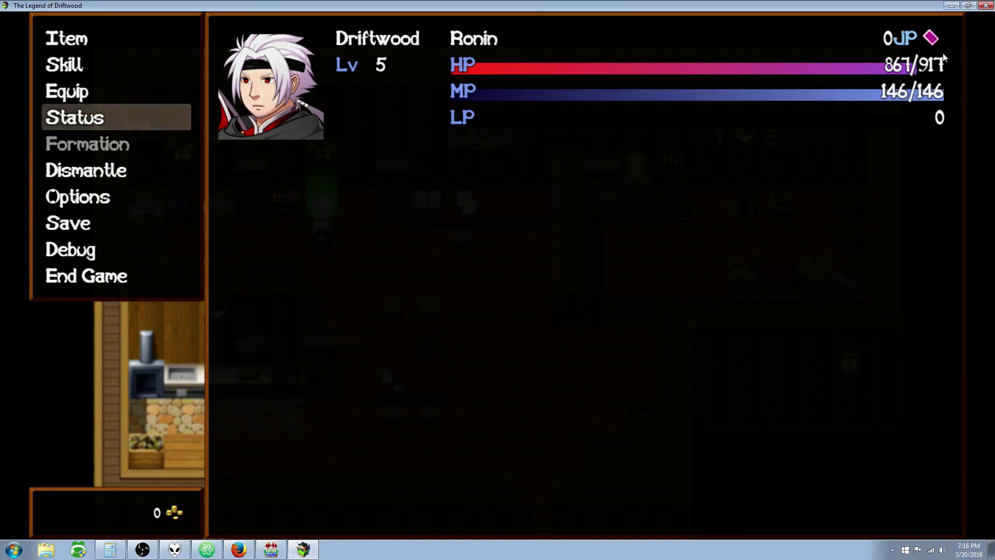
key("Return")
key("Return")
key("Down")
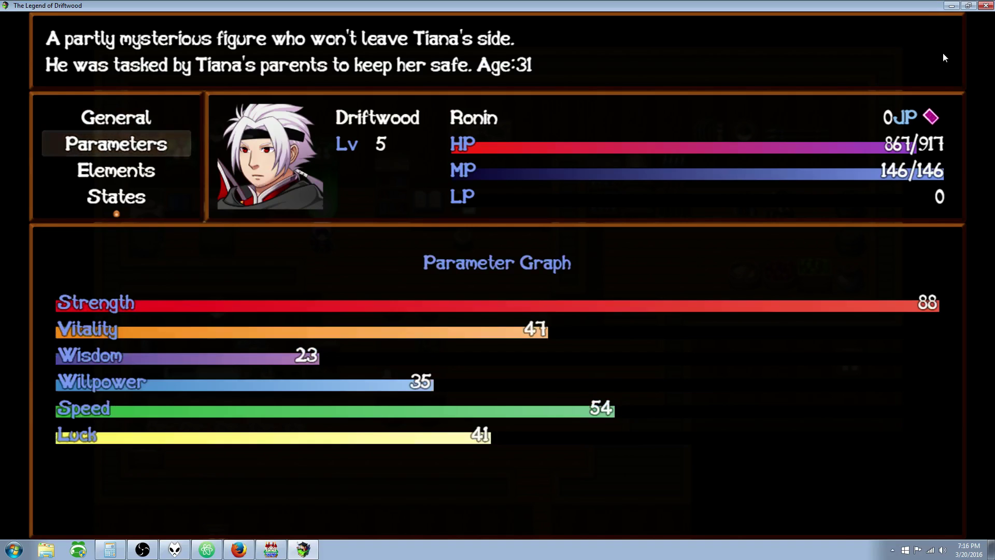
- Return to the green light in the farmhouse and spend an upgrade point on ATK + 1
key("Escape")
key("Escape")
key("Right")
key("Up")
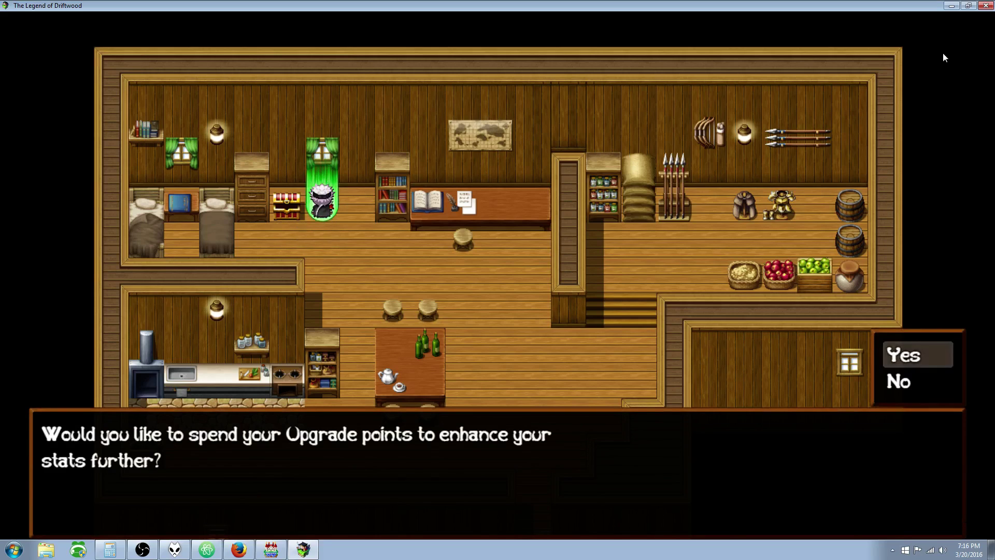
key("Return")
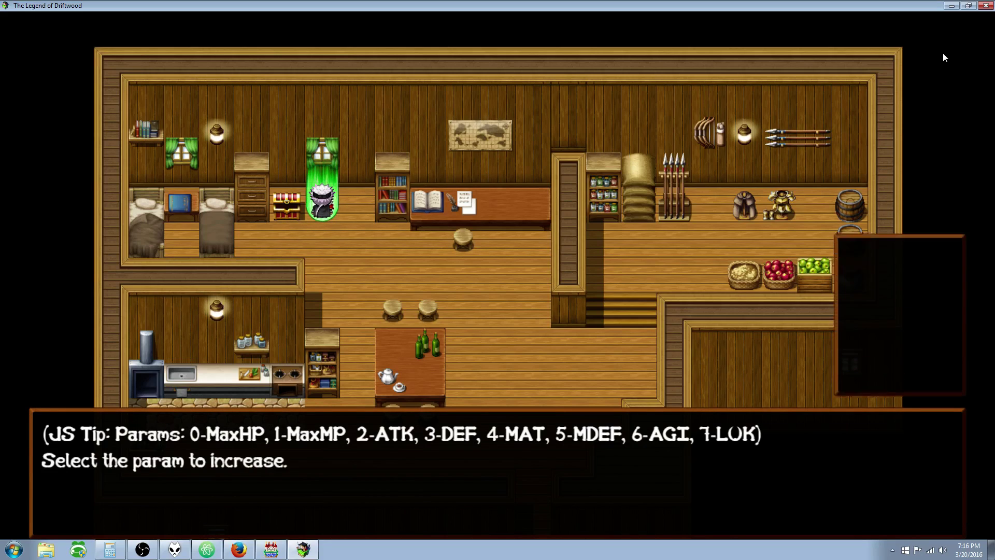
key("Down")
key("Down")
key("Return")
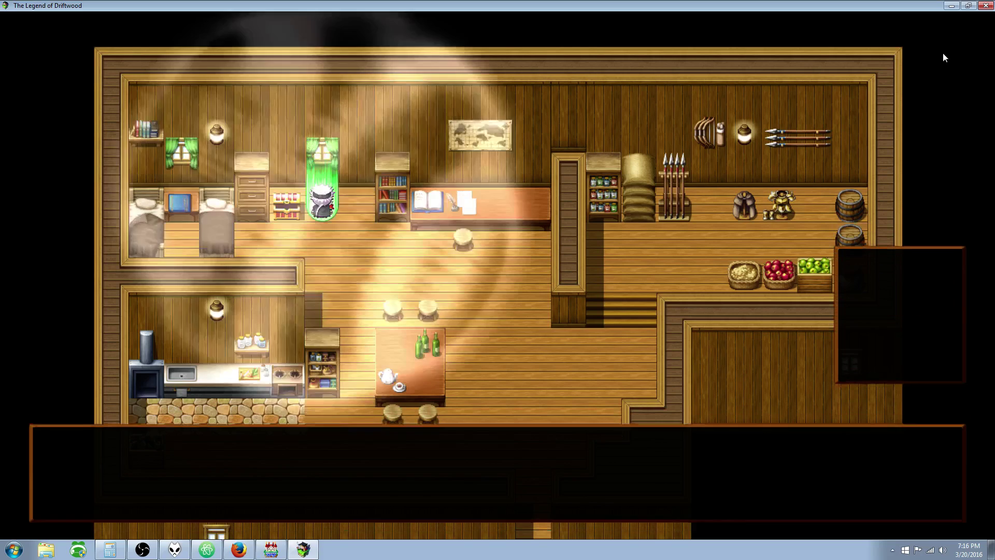
- Check Driftwood's Strength in the parameter graph of the status screen, reopening it for a second look
key("Escape")
key("Down")
key("Down")
key("Down")
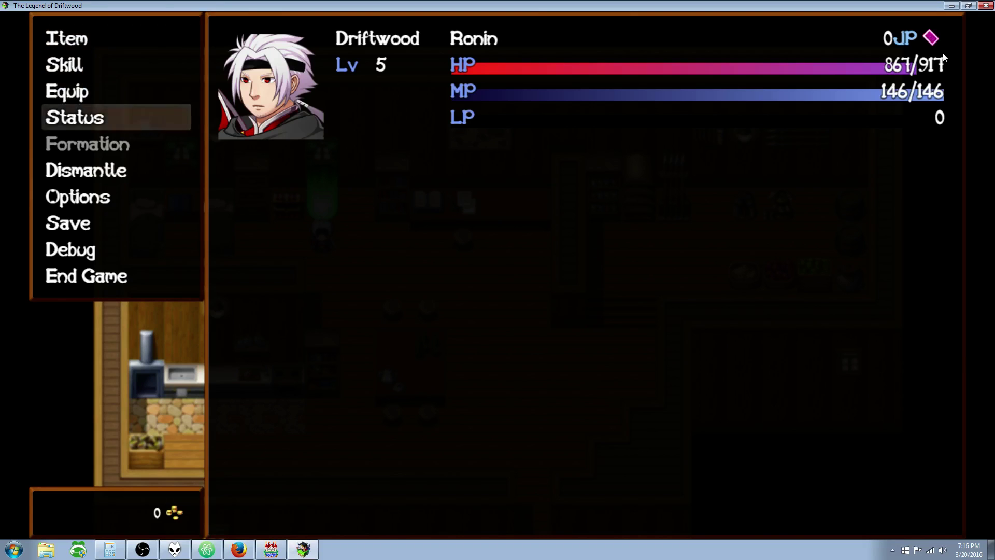
key("Return")
key("Down")
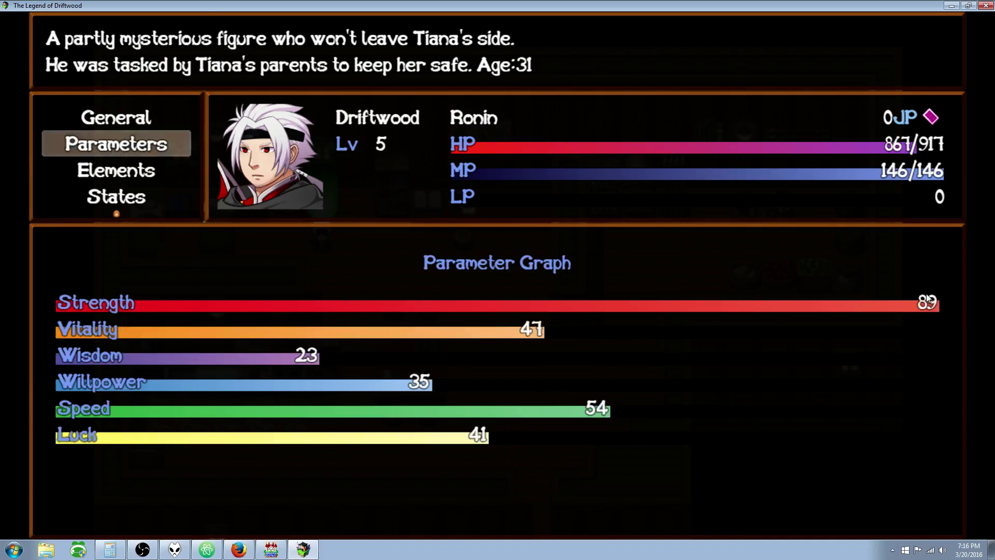
key("Escape")
key("Escape")
key("Escape")
key("Down")
key("Down")
key("Down")
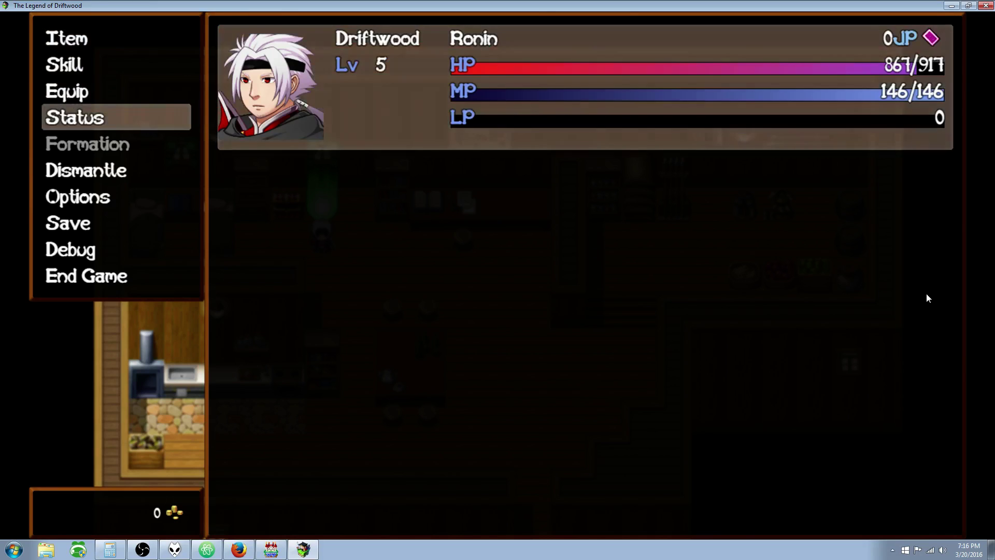
key("Return")
key("Down")
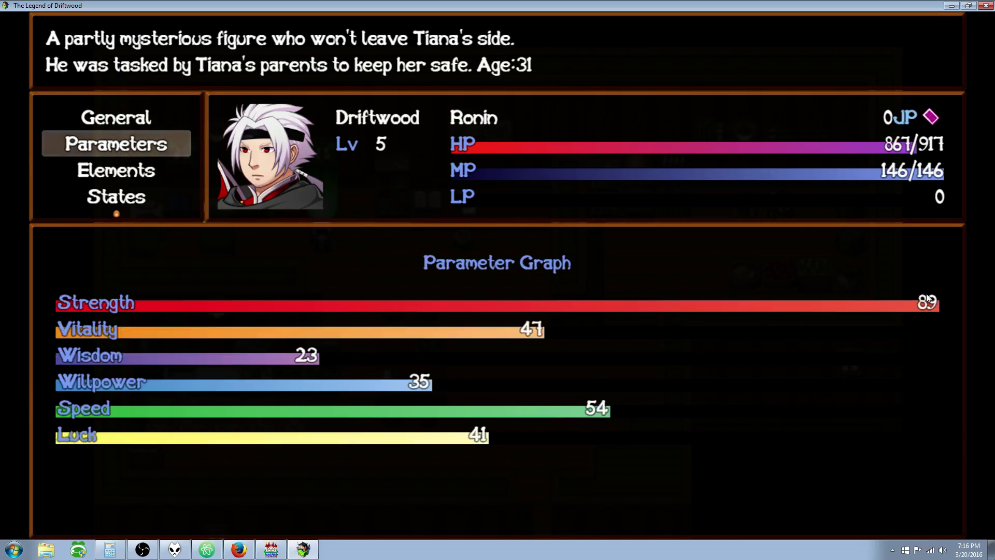
- Return to the upgrade prompt at the green light and spend a point on MAT + 1
key("Escape")
key("Escape")
key("Return")
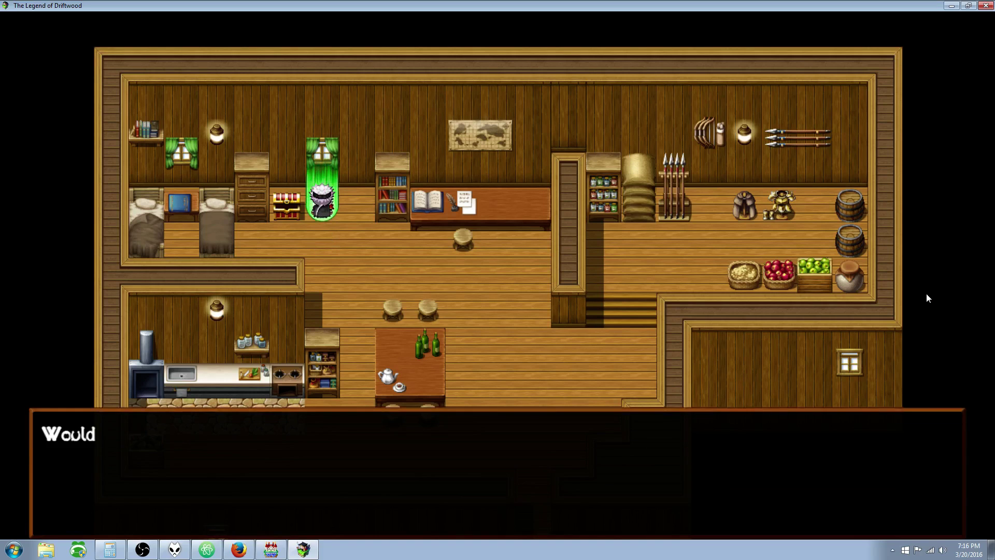
key("Return")
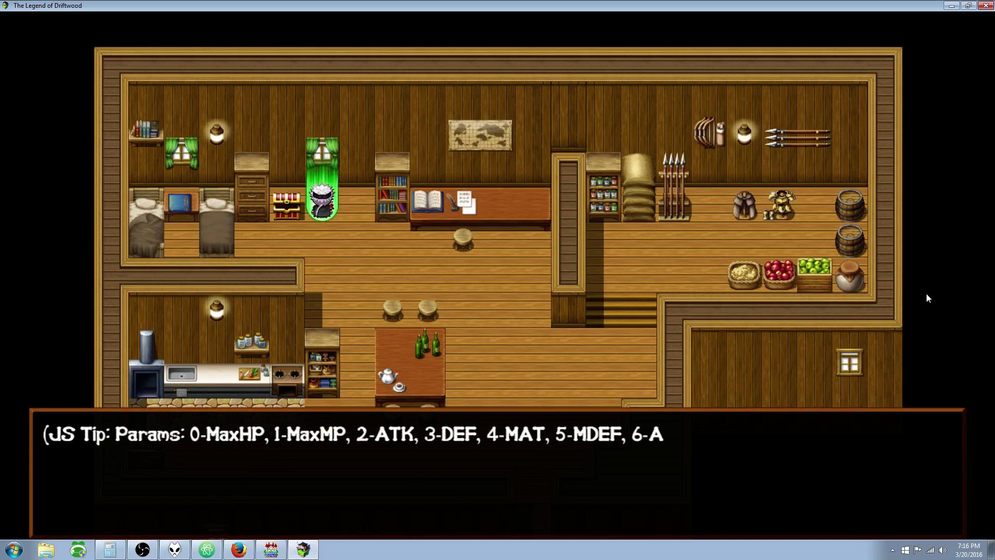
key("Down")
key("Down")
key("Down")
key("Down")
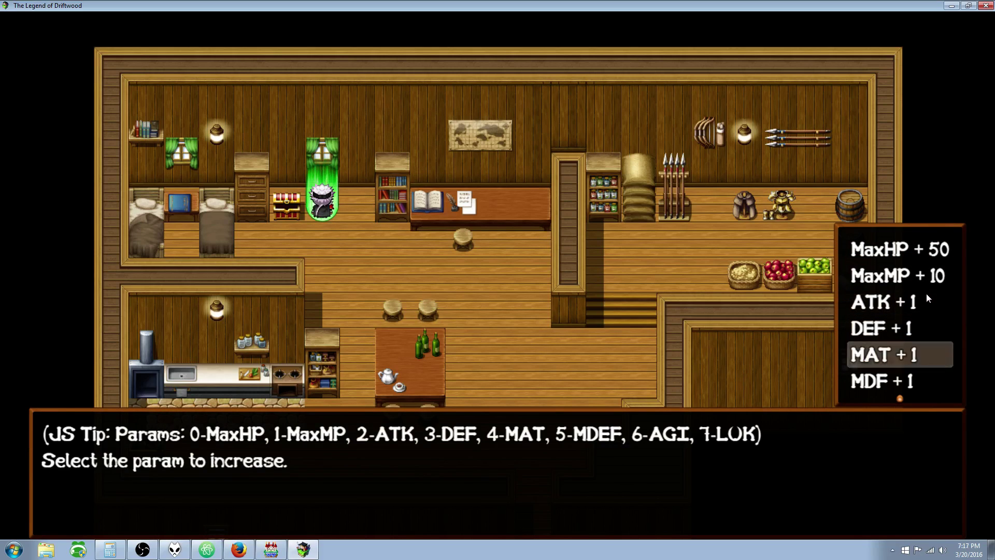
key("Return")
- Open Driftwood's parameter graph from the status screen to check Wisdom
key("Escape")
key("Down")
key("Down")
key("Down")
key("Return")
key("Return")
key("Down")
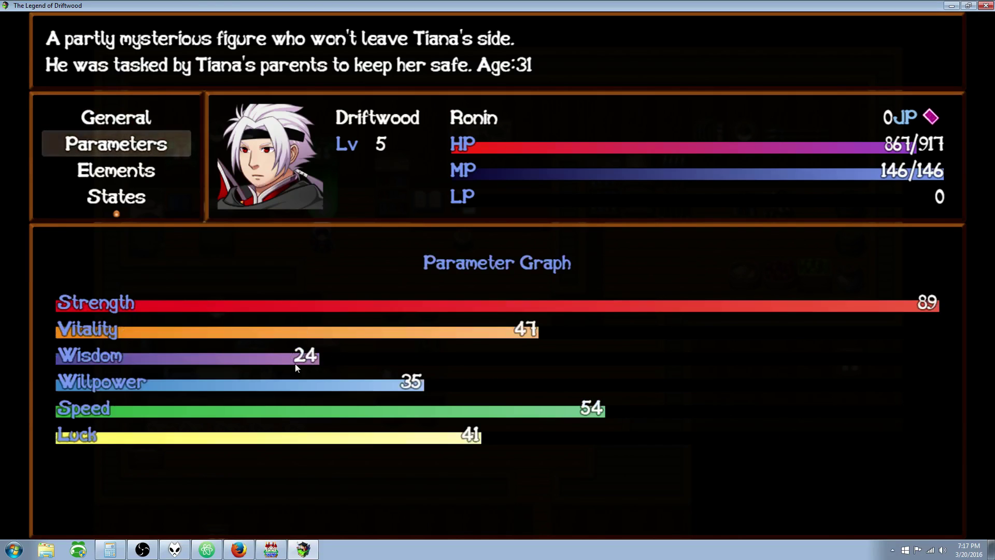
- Leave the status screen and end the playtest
key("Escape")
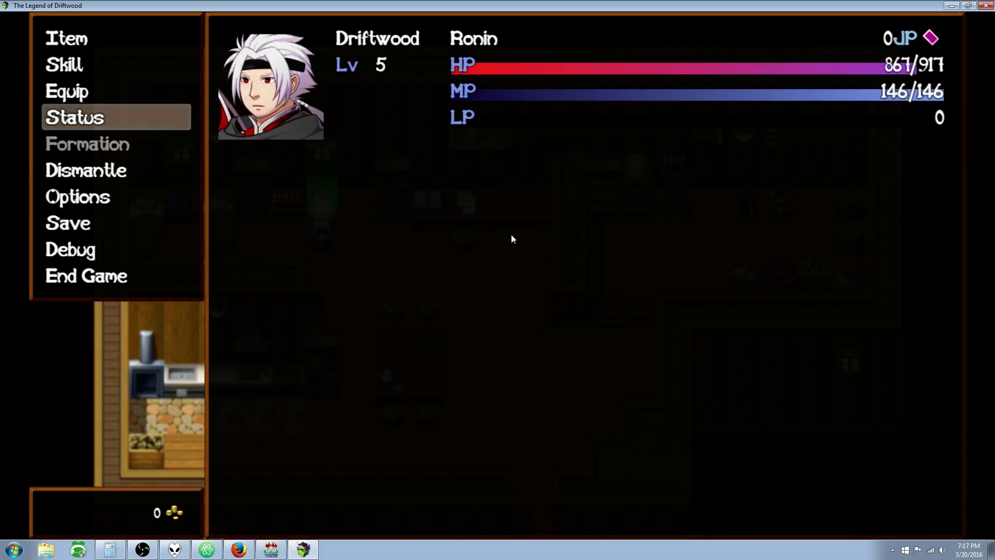
key("Escape")
left_click(986, 5)
- Open the treasure chest event on the farmhouse map and examine its variable, animation, flash and text commands
double_click(307, 184)
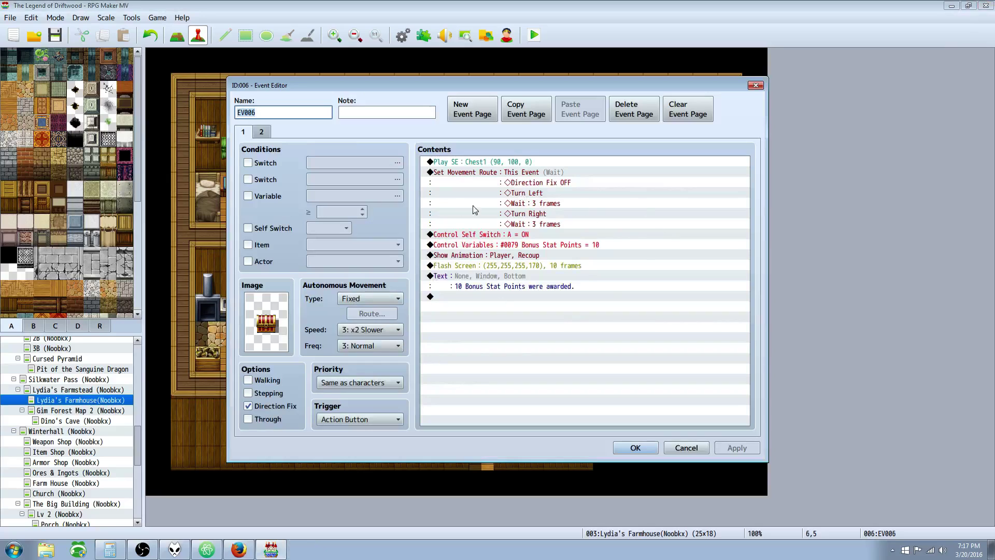
left_click(524, 245)
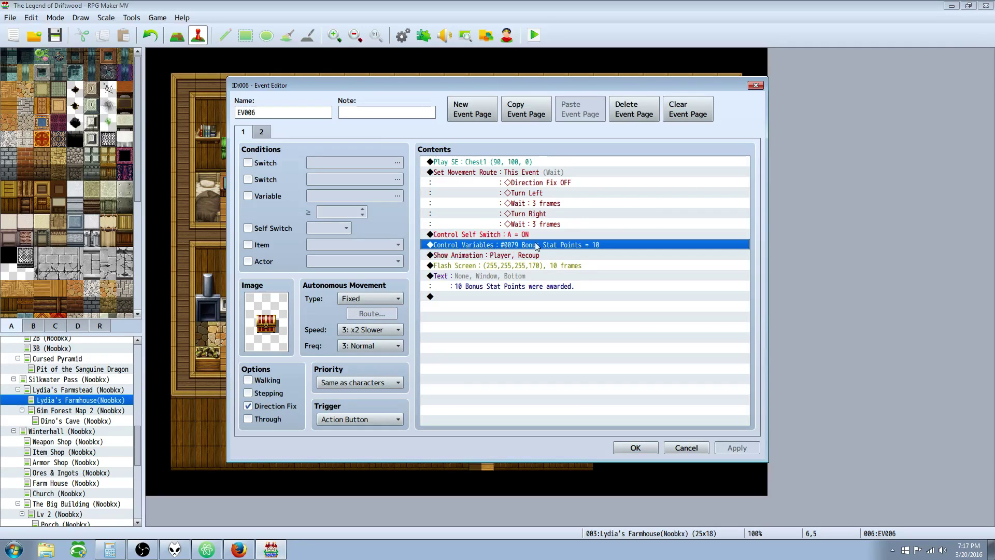
left_click(536, 264)
left_click(522, 255)
left_click(514, 266)
left_click(532, 287)
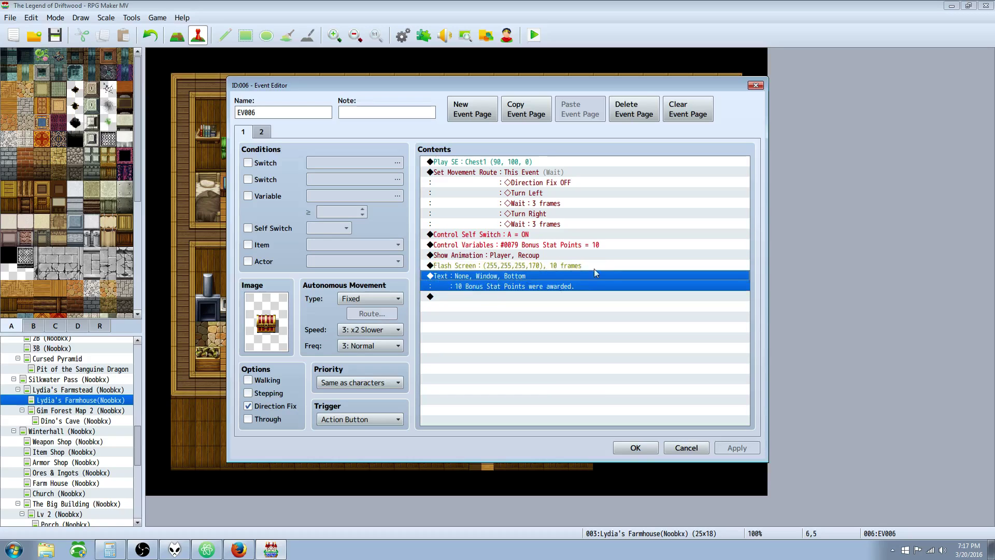
left_click(624, 449)
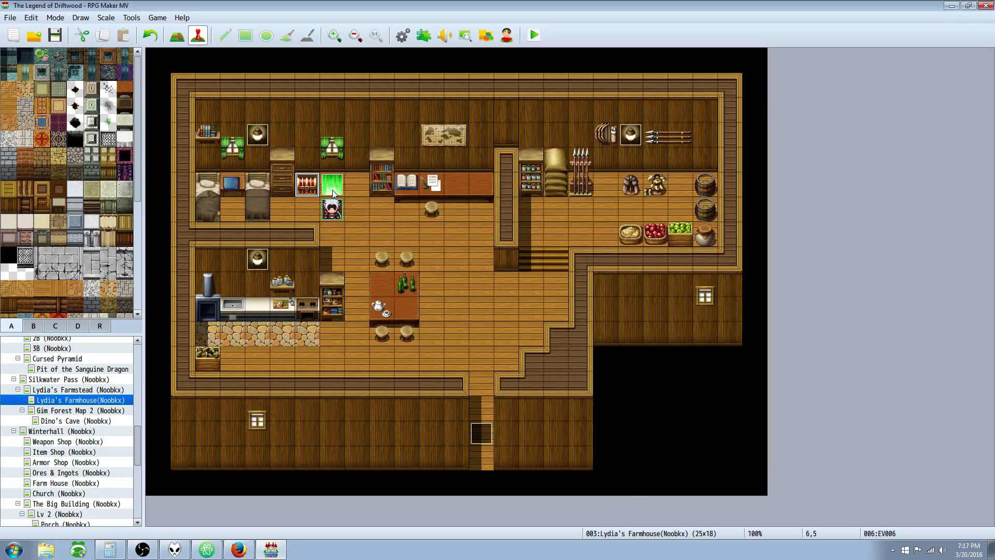
- Open the green light event beside the chest and examine its stat upgrade commands and event options
double_click(332, 187)
left_click(527, 173)
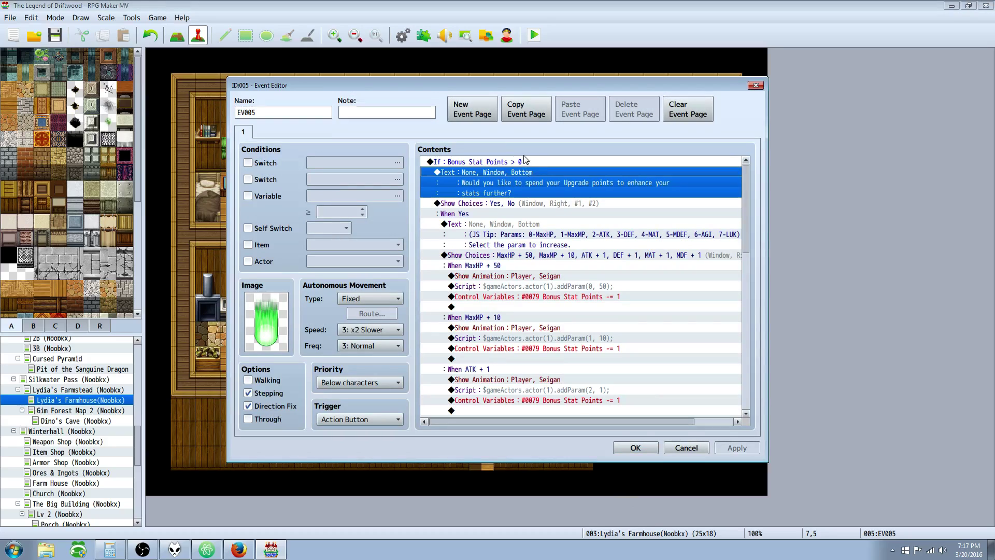
left_click(525, 162)
scroll(550, 214, "down", 2)
scroll(543, 216, "up", 2)
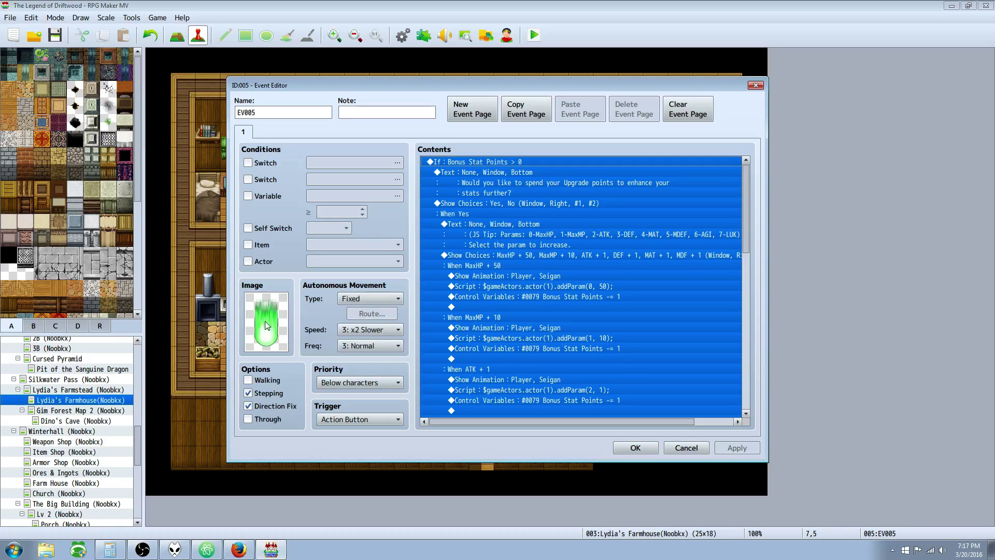
left_click(551, 277)
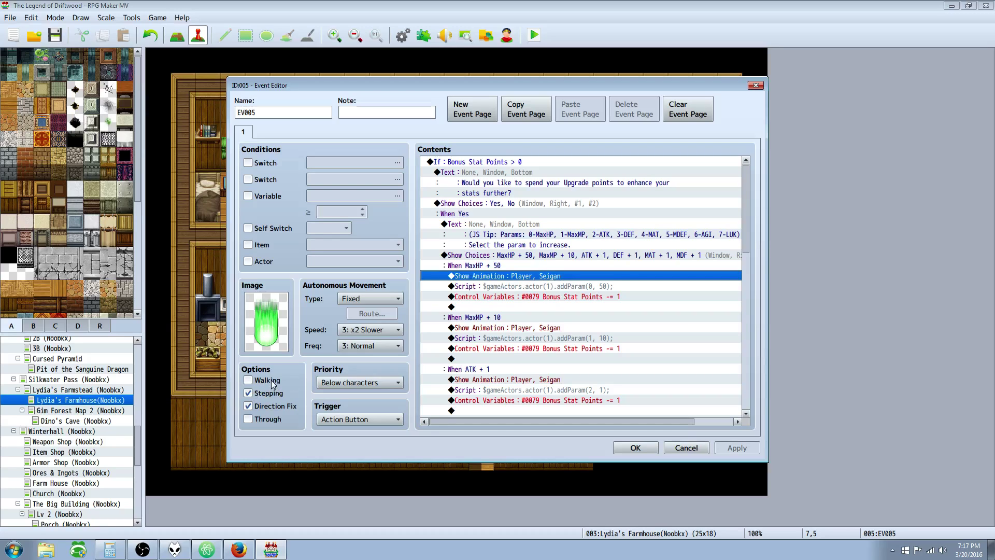
mouse_move(273, 382)
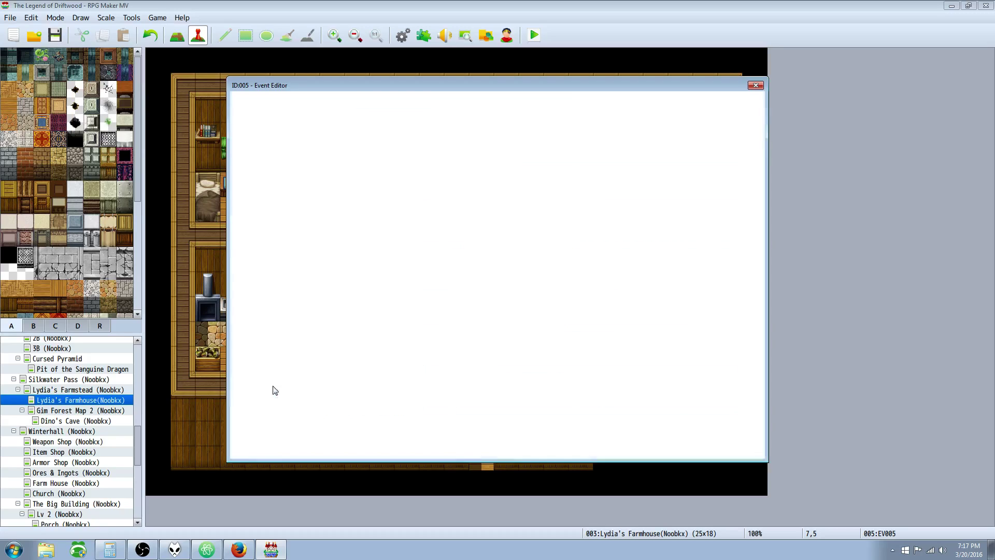
left_click(505, 164)
left_click(517, 268)
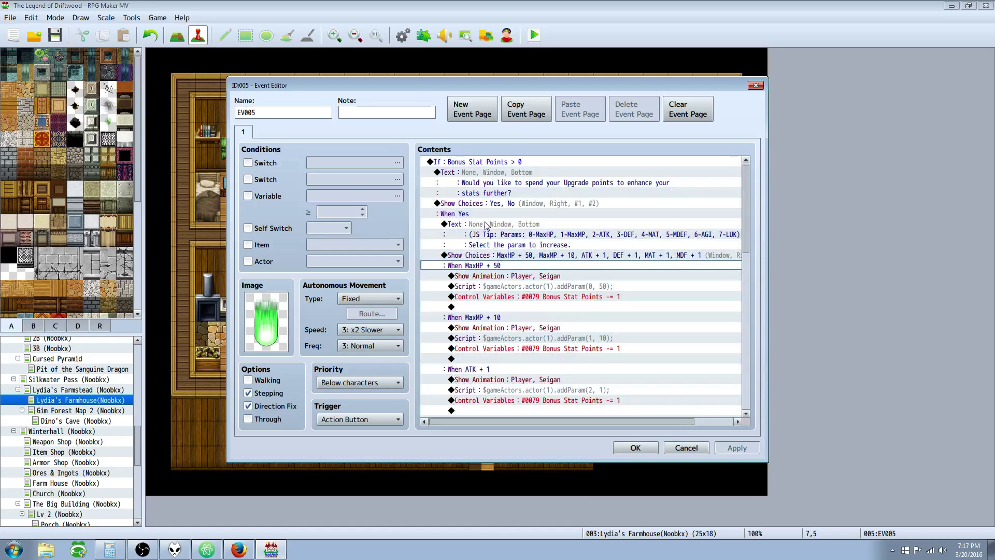
- Examine the Bonus Stat Points > 0 conditional branch, including its variable condition and Create Else Branch option
left_click(469, 163)
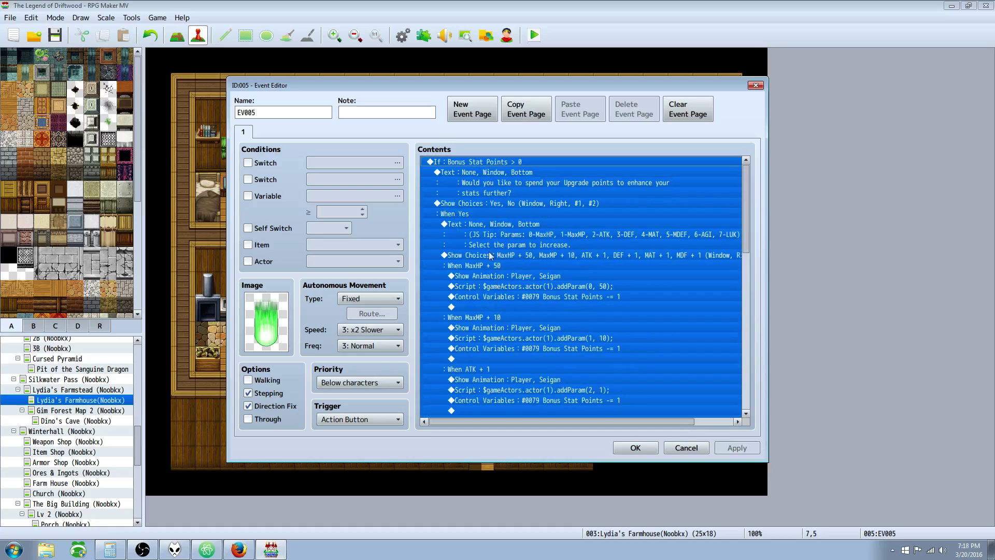
left_click(523, 260)
left_click(483, 163)
left_click(496, 174)
left_click(496, 162)
left_click(503, 183)
left_click(500, 163)
left_click(497, 177)
left_click(494, 162)
right_click(491, 162)
left_click(521, 183)
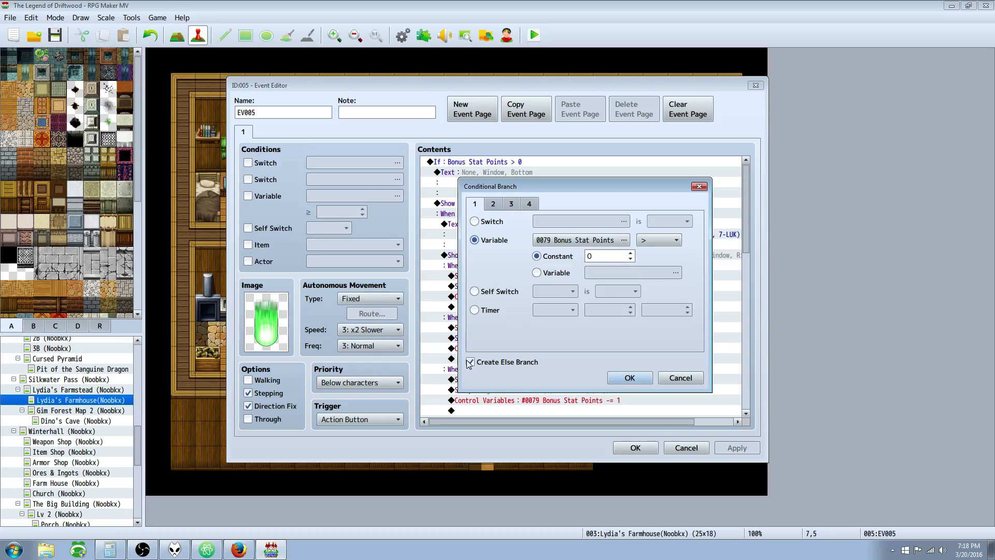
left_click(629, 377)
- Examine the upgrade question, the Yes/No choices and the parameter selection text and choices inside the branch
left_click(587, 172)
left_click(510, 213)
left_click(509, 177)
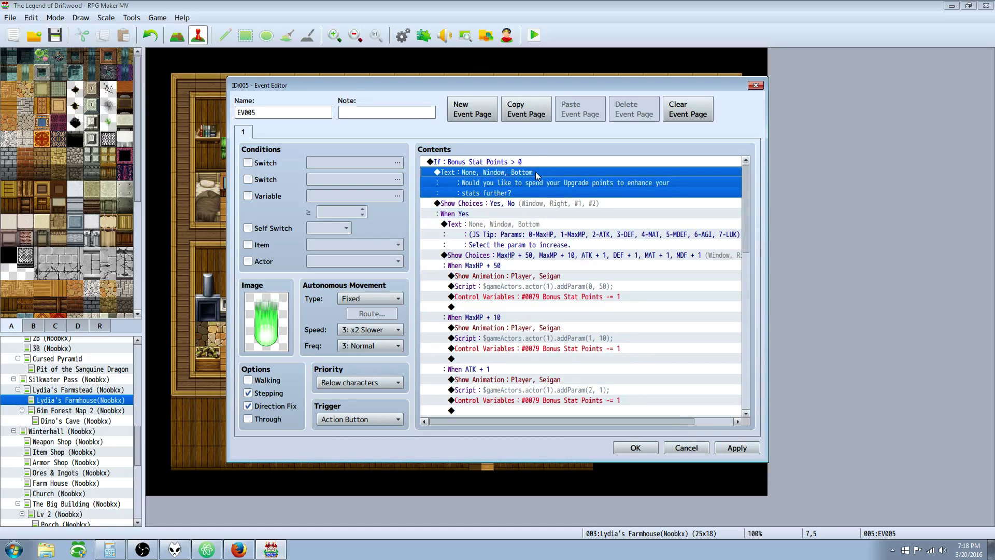
left_click(490, 205)
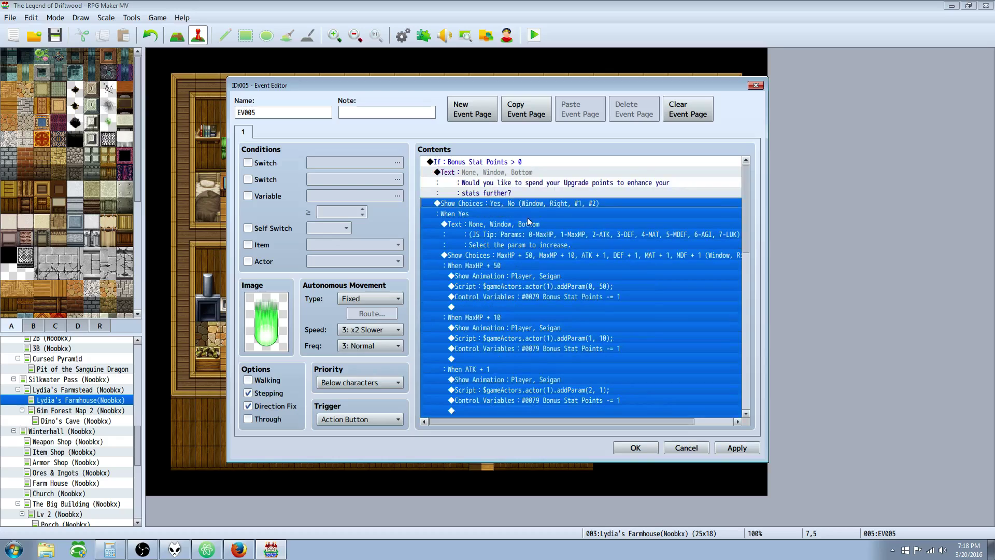
left_click(500, 228)
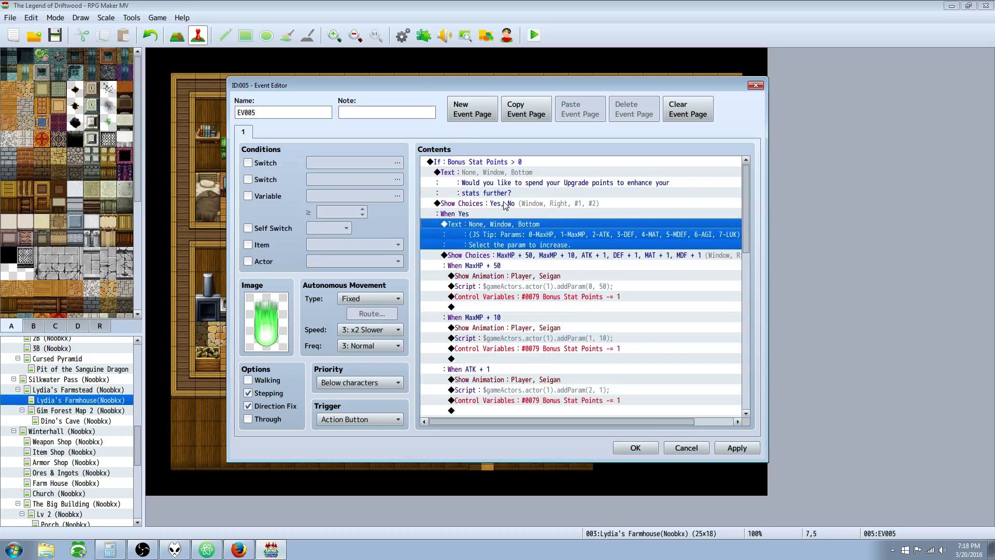
left_click(506, 256)
left_click(526, 225)
left_click(527, 256)
left_click(534, 228)
- Append "Remaining points: \v[79]." to "Select the param to increase." in the parameter selection text and preview the message
right_click(513, 224)
left_click(536, 240)
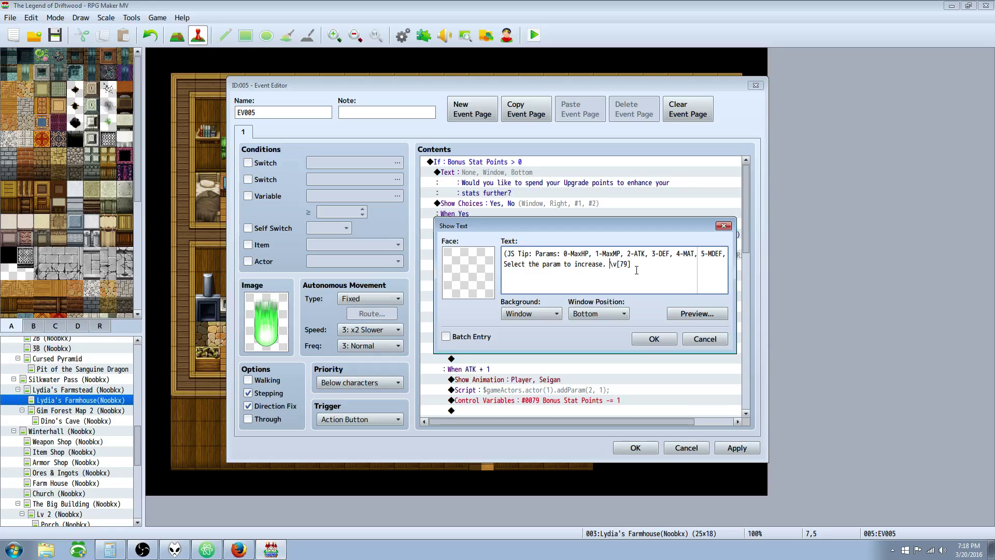
type("Remaining points:")
left_click(692, 314)
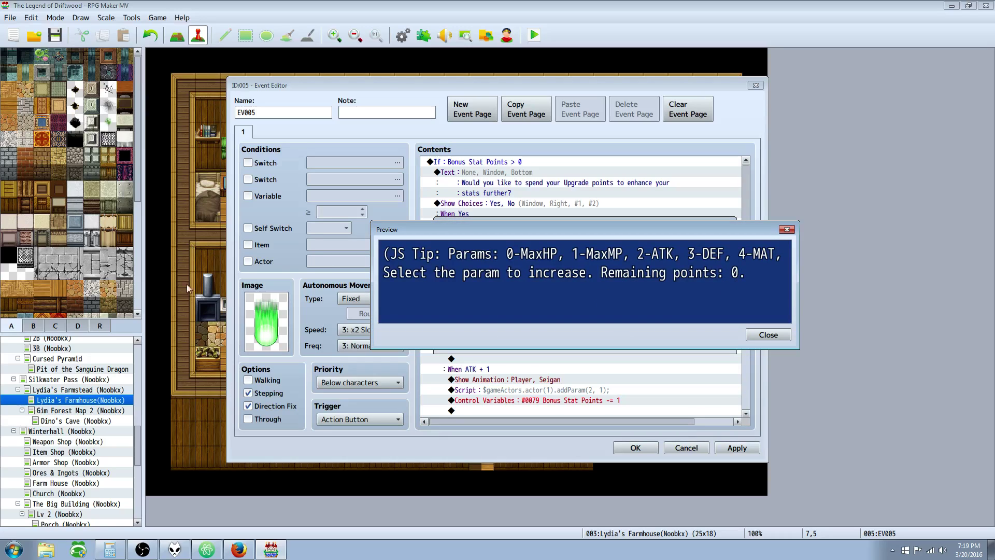
left_click(768, 336)
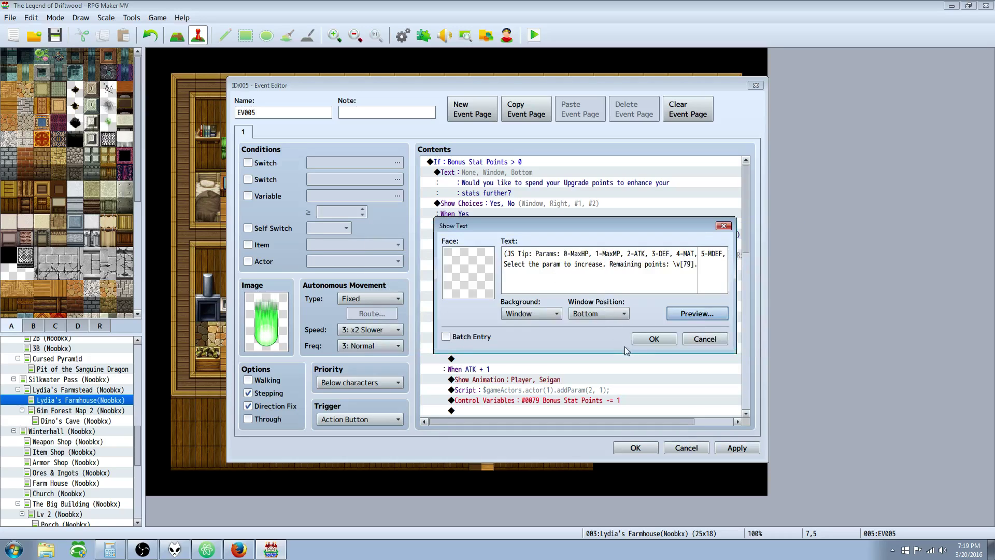
left_click(650, 340)
- Examine the first parameter Show Choices command, including its six stat choices and cancel behaviour
left_click(559, 254)
scroll(549, 250, "down", 2)
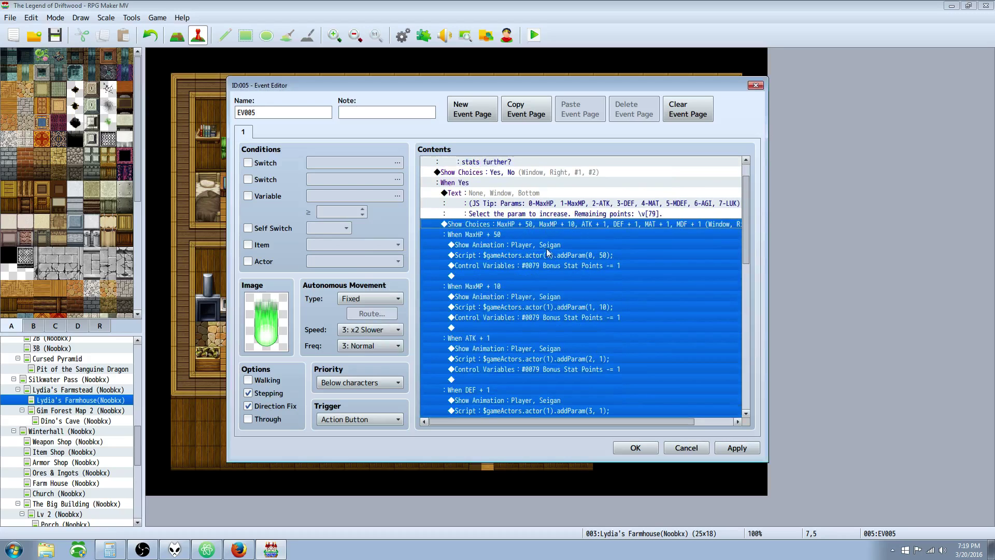
right_click(516, 216)
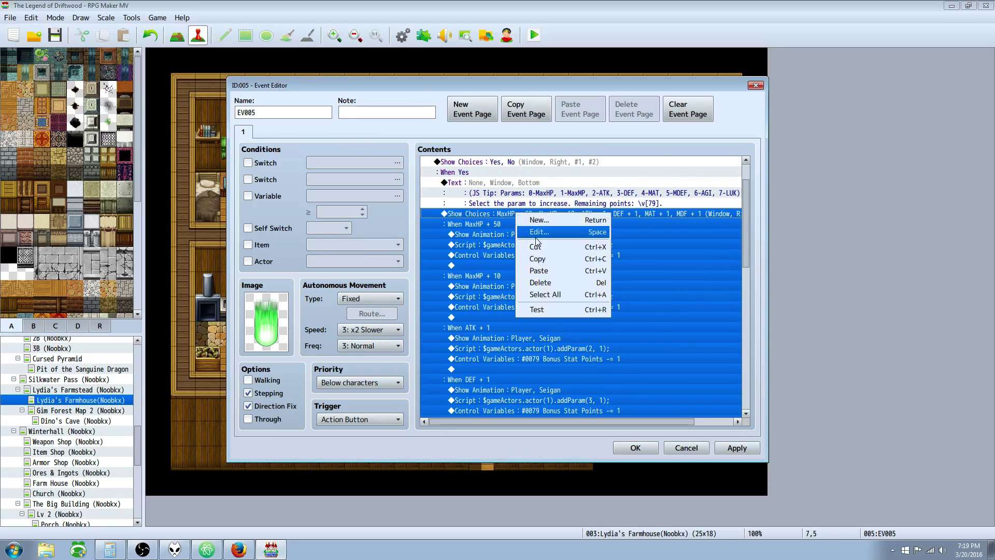
left_click(537, 240)
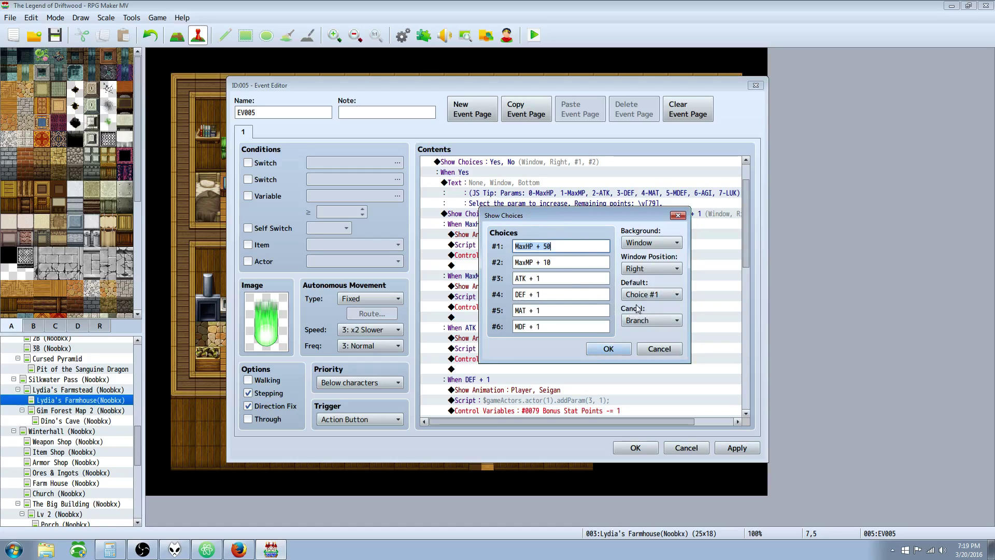
left_click(604, 350)
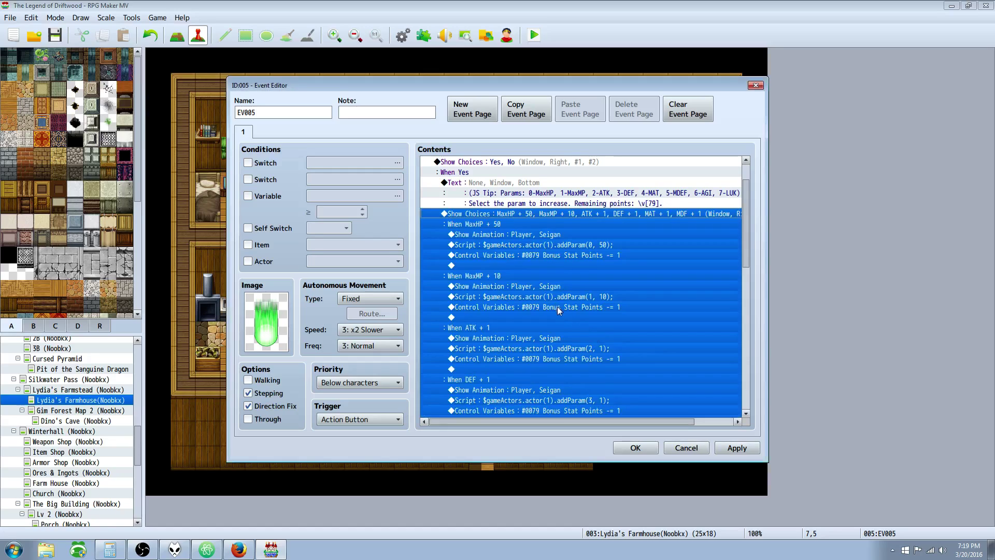
- Examine the second Show Choices command with AGI + 1, LUK + 1 and None, and the commands in its branches
scroll(533, 259, "down", 4)
scroll(531, 257, "down", 6)
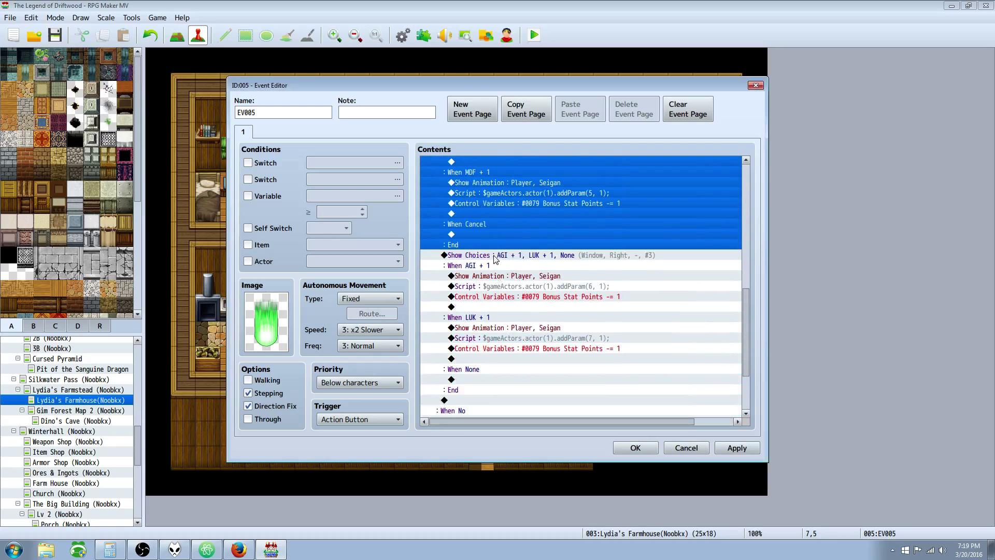
right_click(496, 255)
left_click(521, 277)
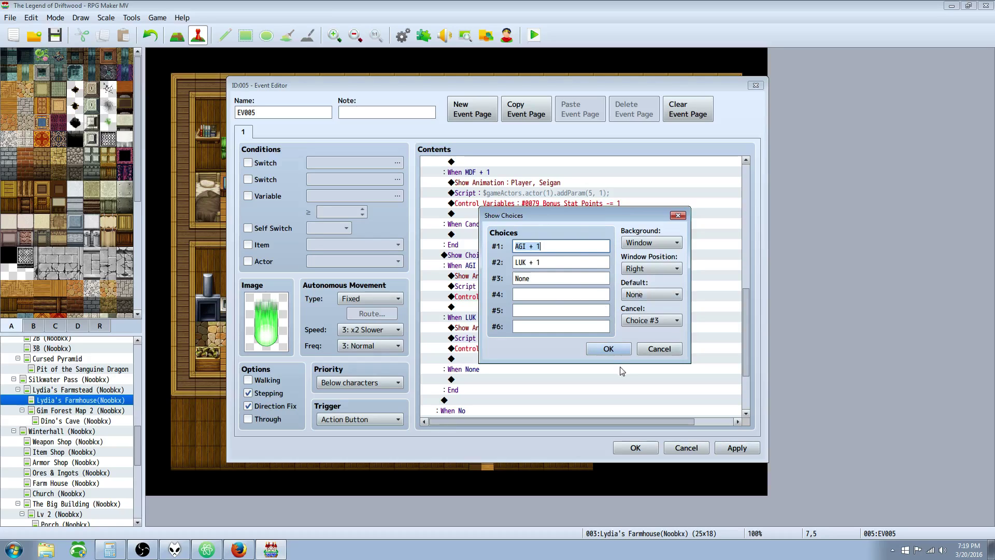
left_click(609, 348)
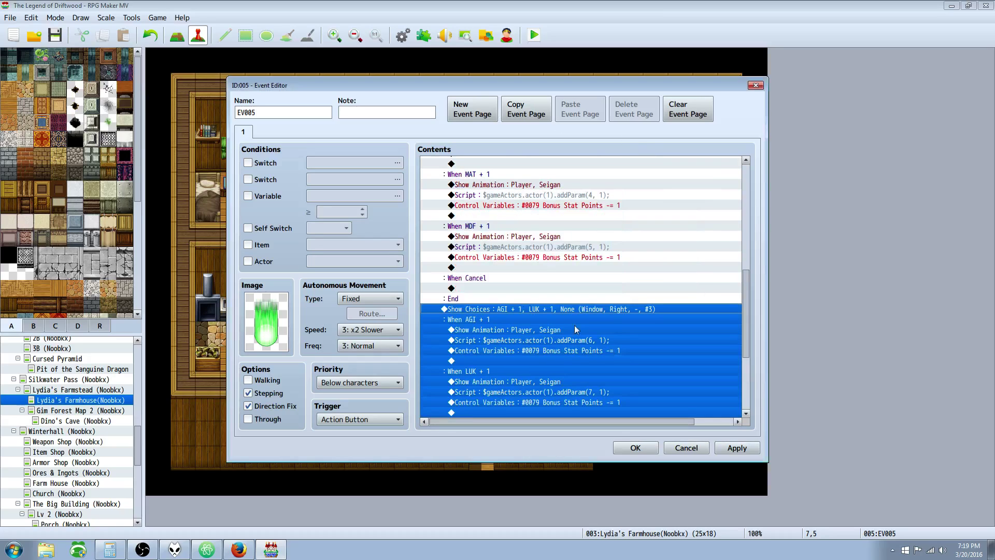
scroll(545, 267, "down", 3)
scroll(522, 265, "up", 3)
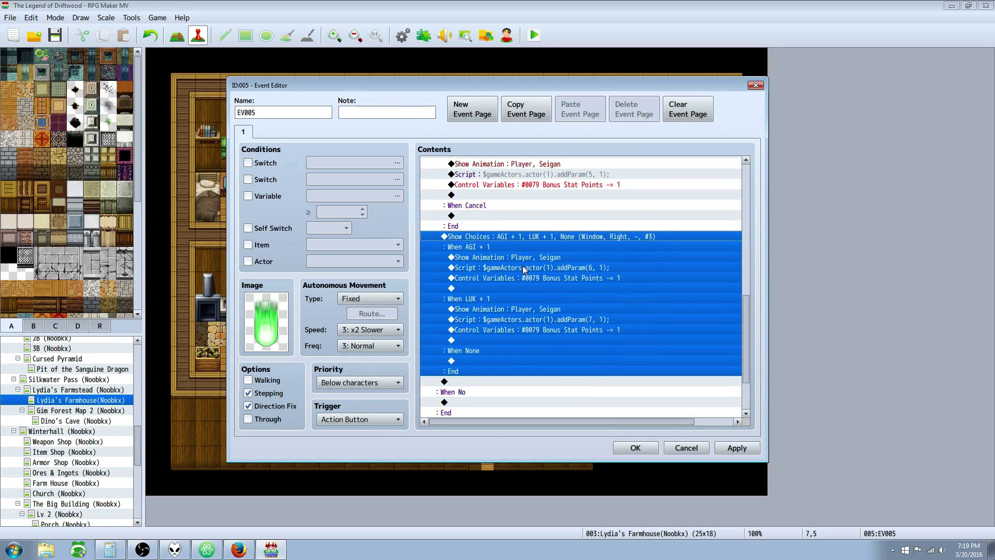
scroll(518, 280, "down", 1)
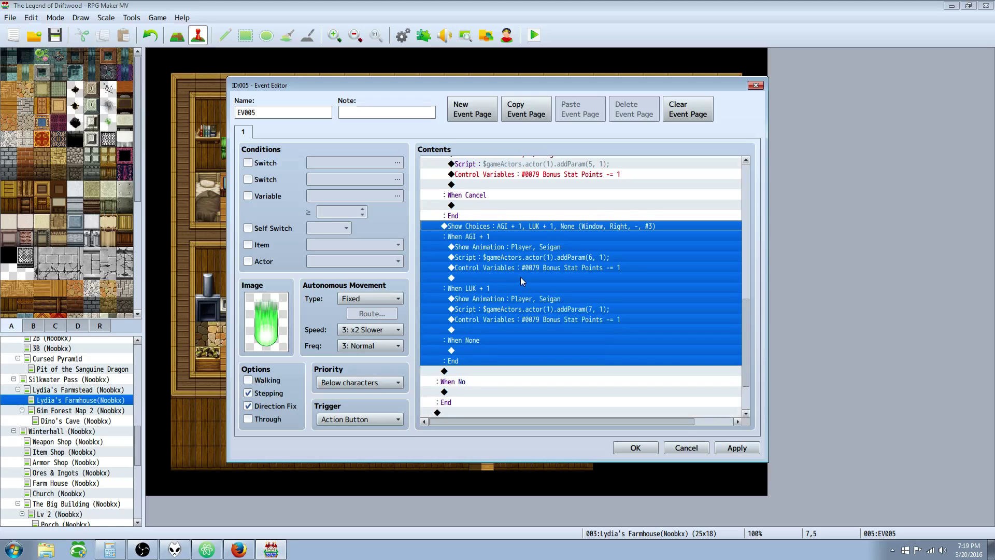
scroll(521, 279, "down", 1)
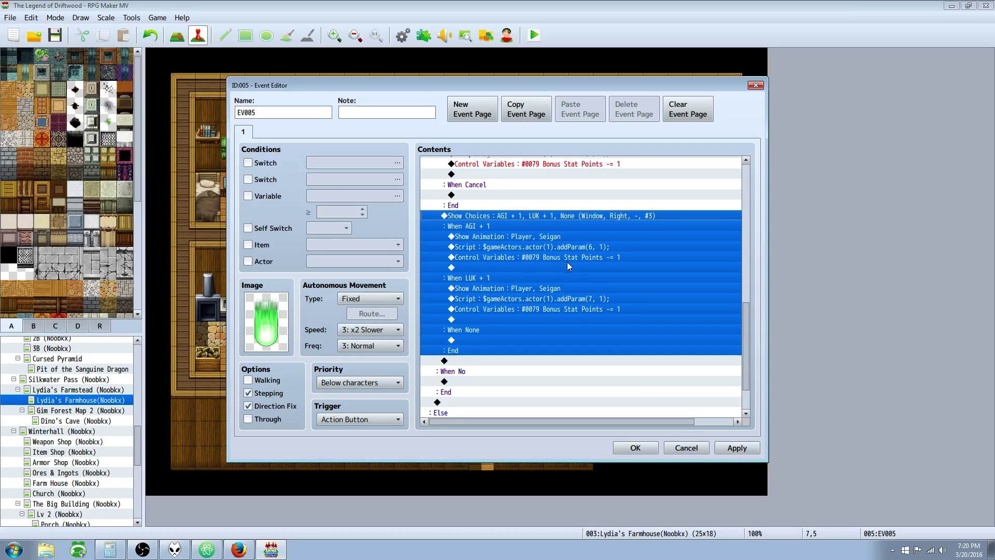
left_click(527, 308)
left_click(531, 359)
- Examine the MaxHP + 50 branch's animation and script call, including the actor ID, addParam function and parameter ID
scroll(530, 244, "up", 1)
scroll(532, 242, "up", 10)
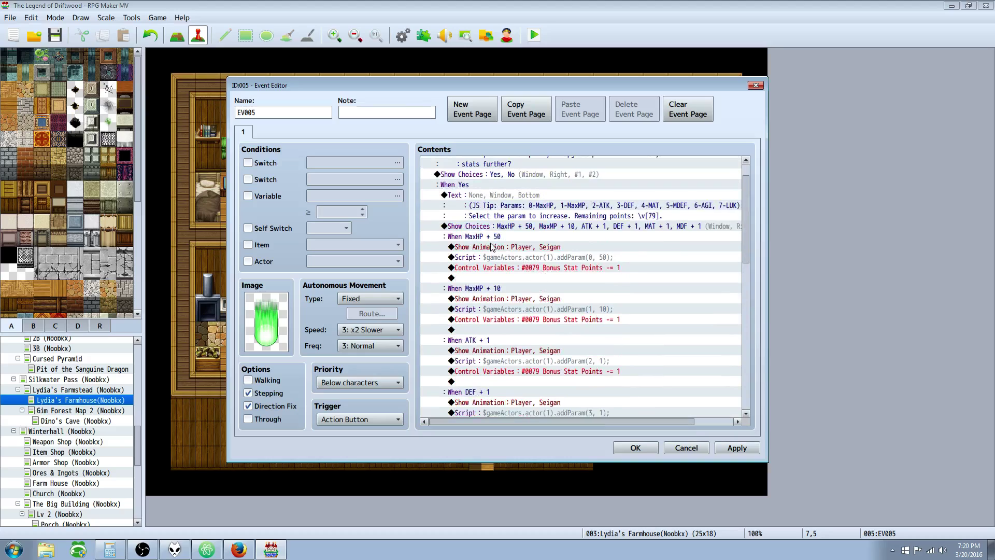
left_click(491, 247)
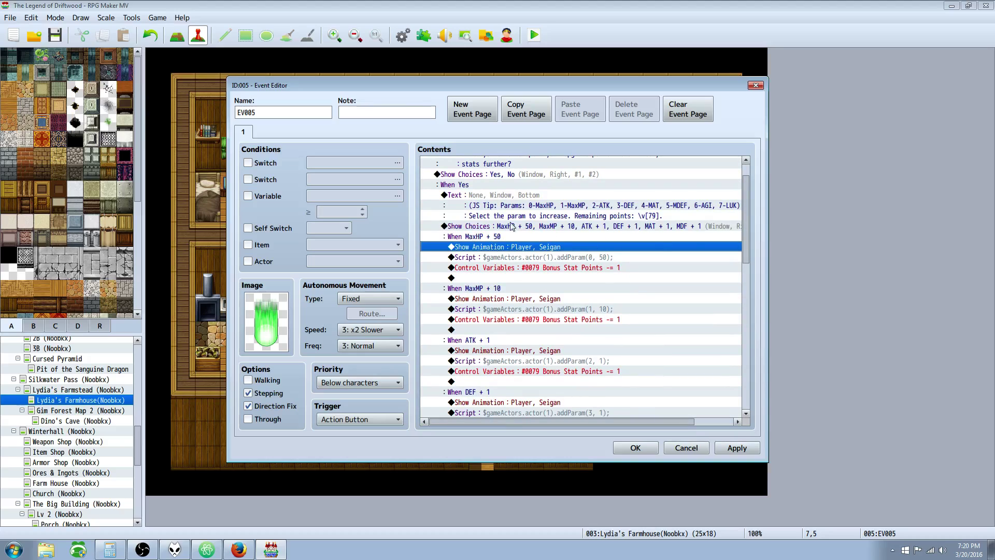
left_click(510, 257)
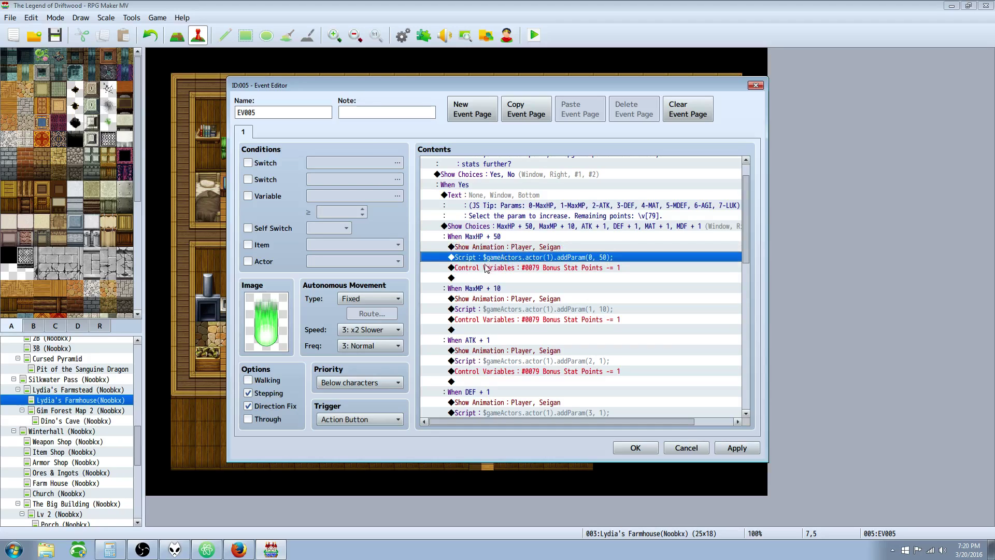
right_click(499, 258)
left_click(515, 275)
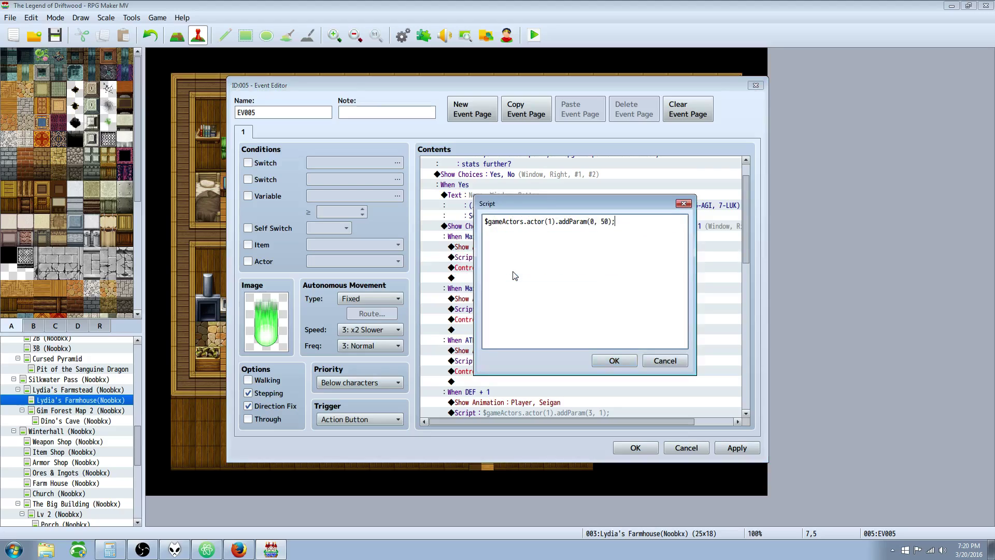
double_click(562, 222)
left_click(505, 225)
left_click_drag(505, 220, 529, 222)
left_click(552, 222)
left_click(559, 222)
left_click_drag(570, 222, 584, 222)
left_click(591, 222)
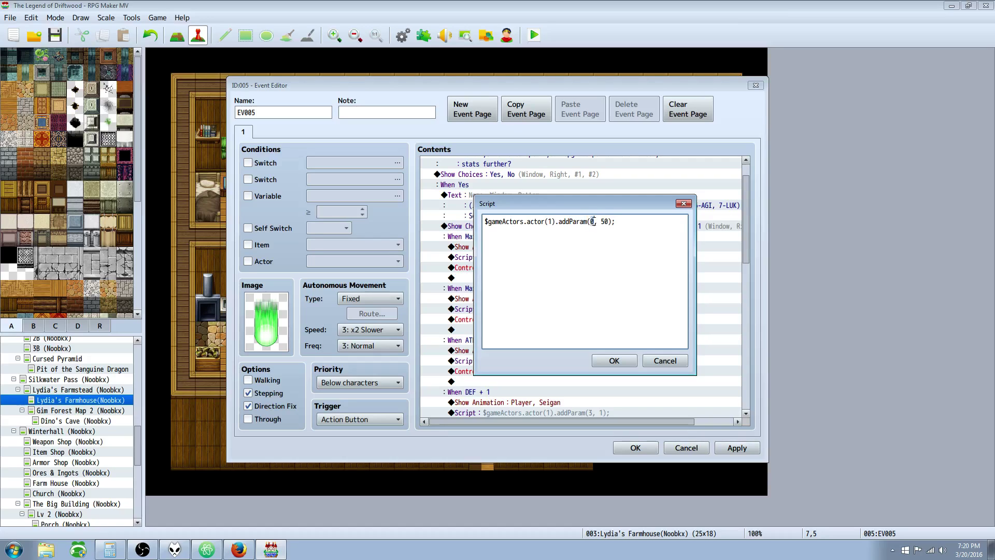
left_click(615, 360)
- Change 5-MDEF to 5-MDF in the JS Tip line of the parameter selection text
left_click(563, 215)
right_click(525, 194)
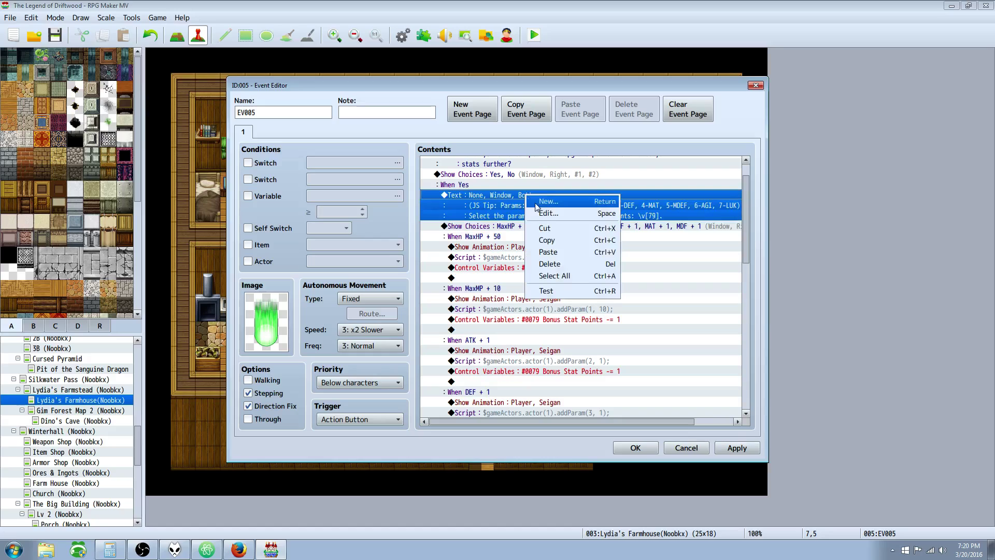
left_click(545, 199)
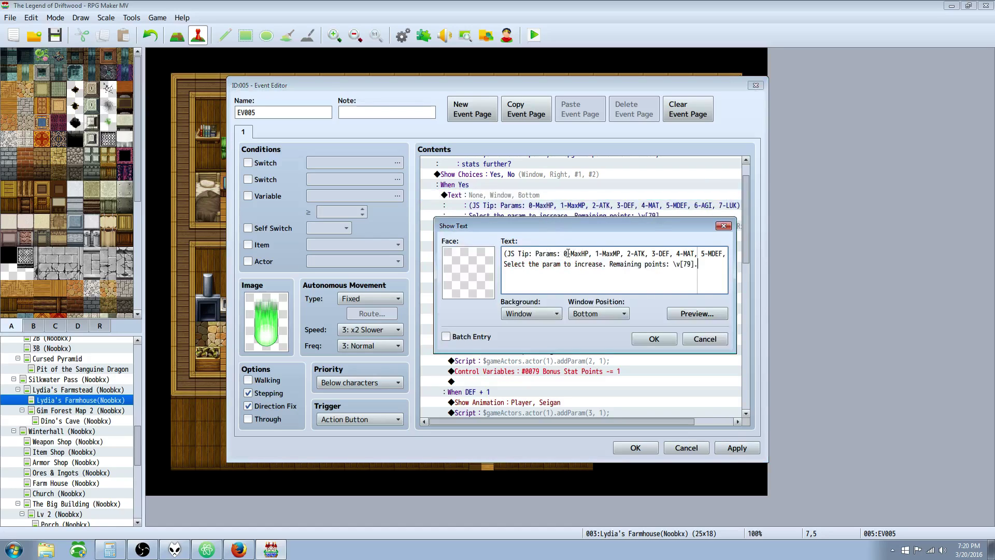
left_click_drag(564, 253, 734, 254)
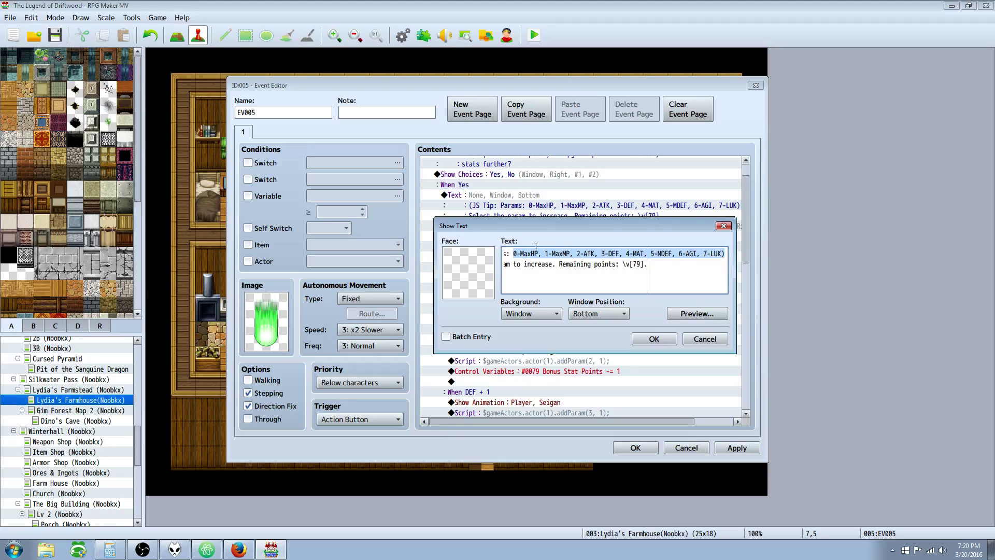
left_click_drag(514, 253, 711, 253)
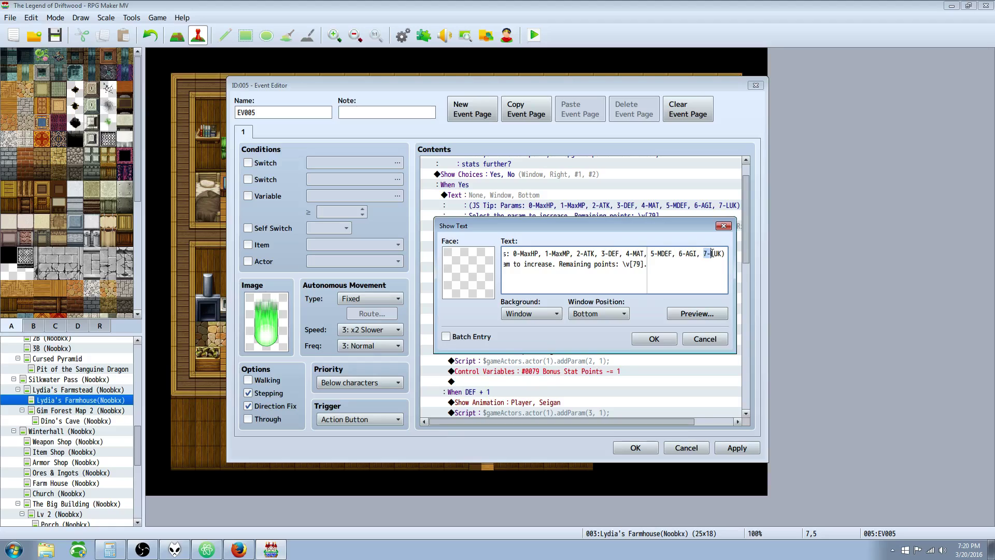
left_click(663, 254)
key("Delete")
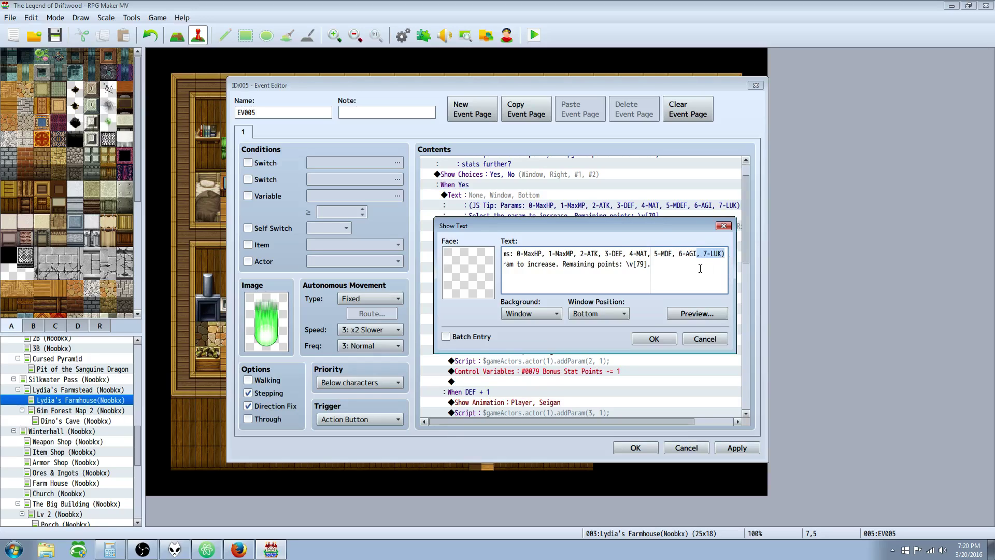
left_click(654, 339)
- Reopen the script call in the MaxHP + 50 branch and examine its parameter ID argument
left_click(604, 227)
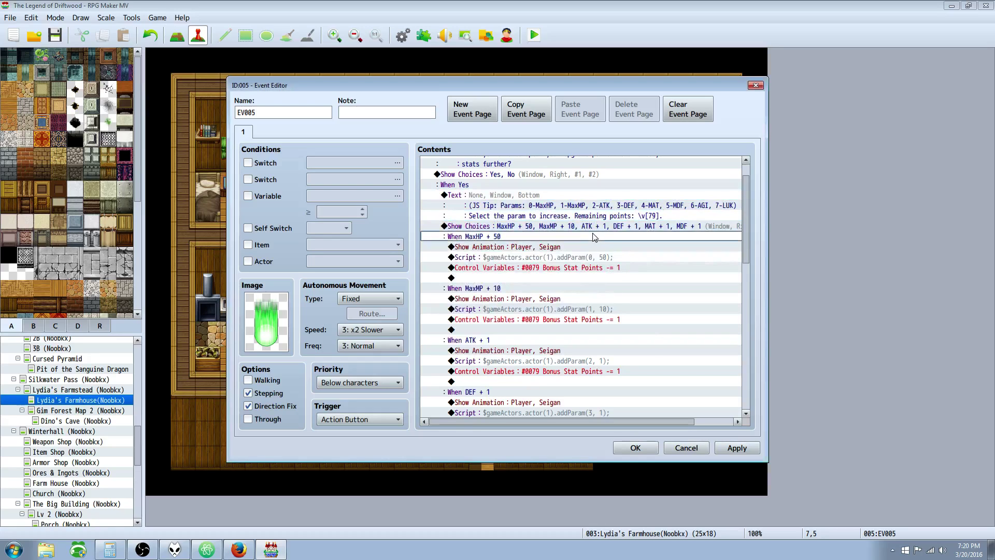
left_click(536, 246)
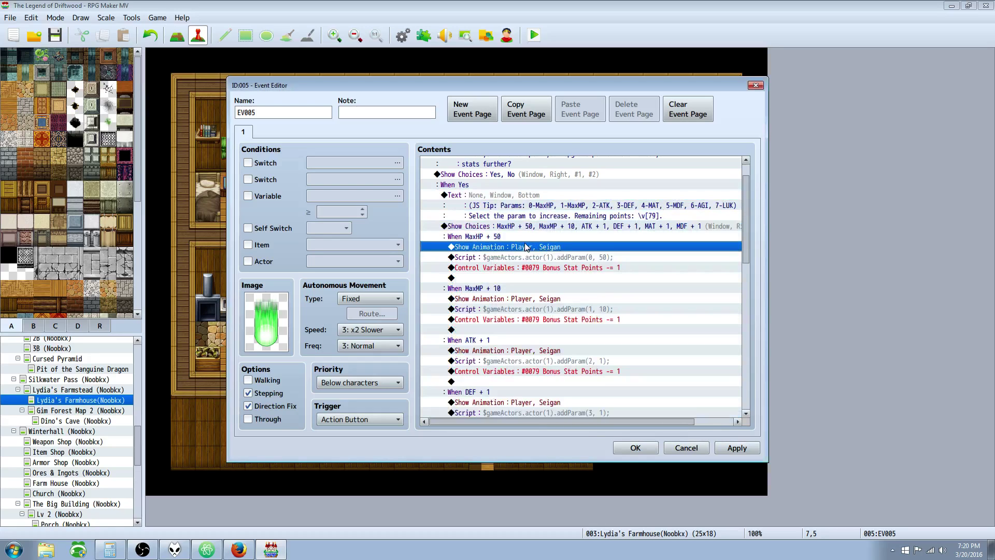
left_click(544, 228)
left_click(529, 247)
right_click(532, 258)
left_click(607, 269)
left_click(595, 222)
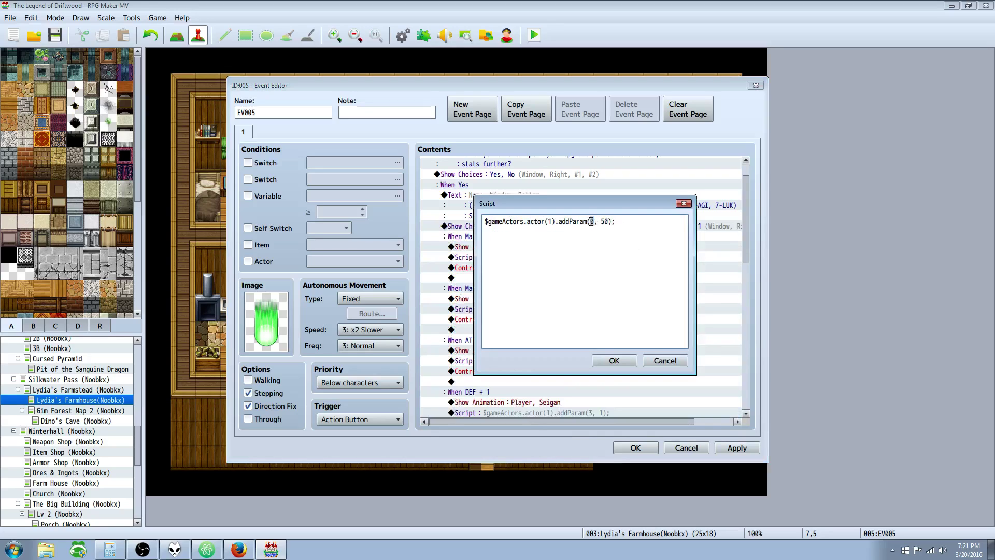
- Examine the amount argument and the complete addParam line in the MaxHP + 50 script
left_click_drag(600, 222, 609, 220)
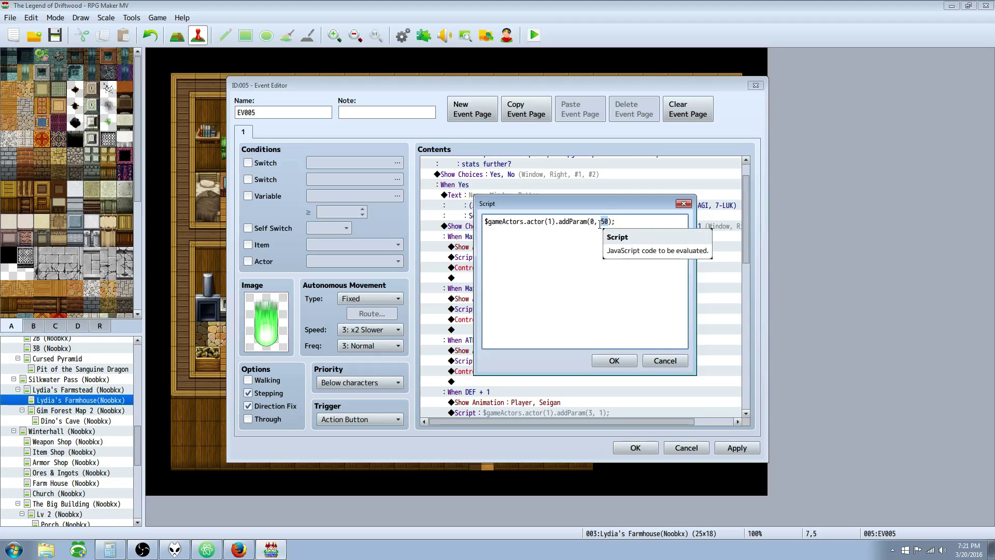
left_click(607, 222)
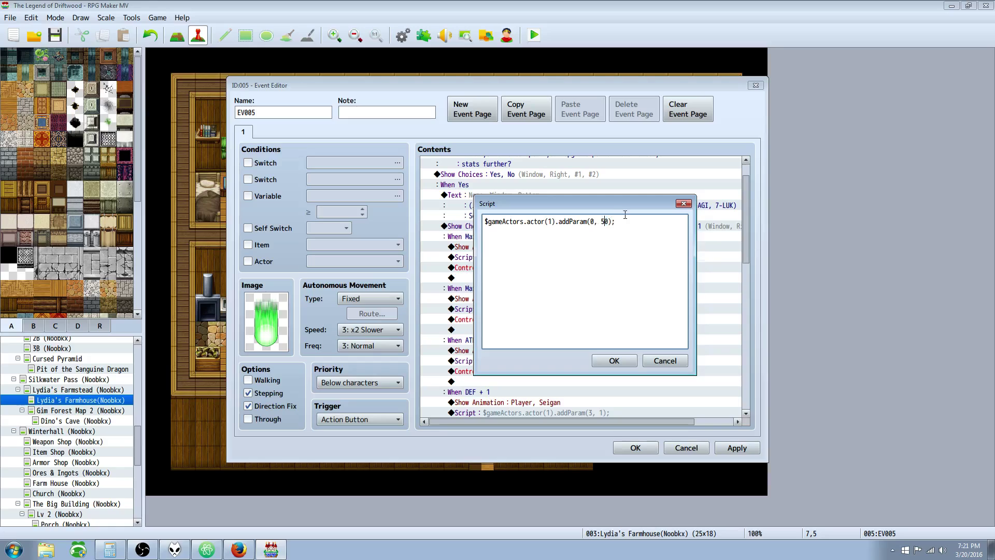
type("-")
left_click_drag(625, 224, 458, 223)
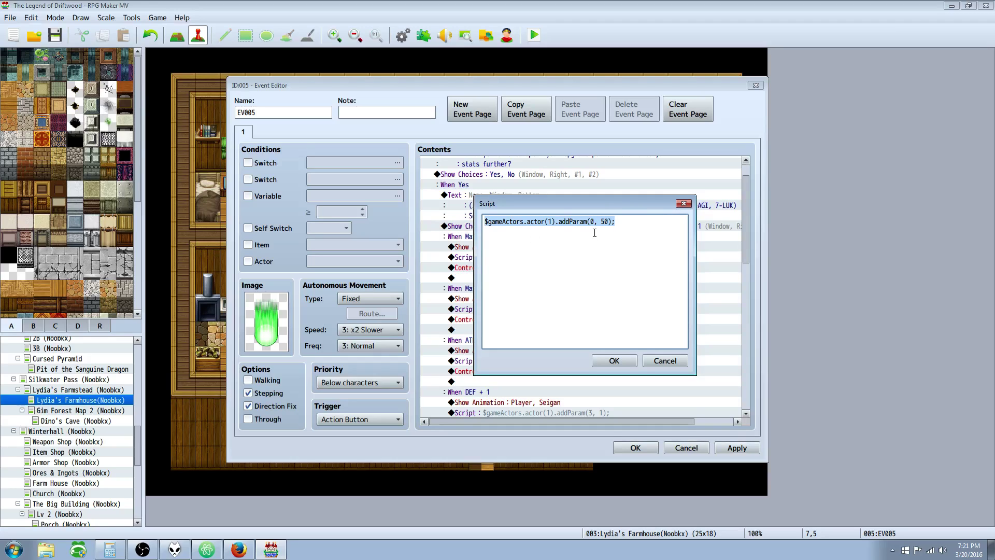
left_click(621, 224)
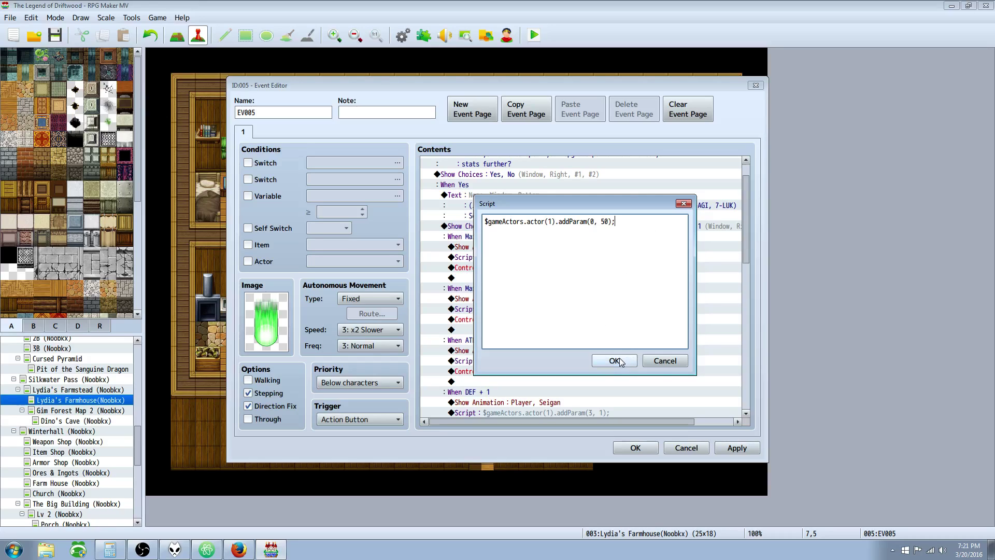
left_click_drag(611, 226, 610, 225)
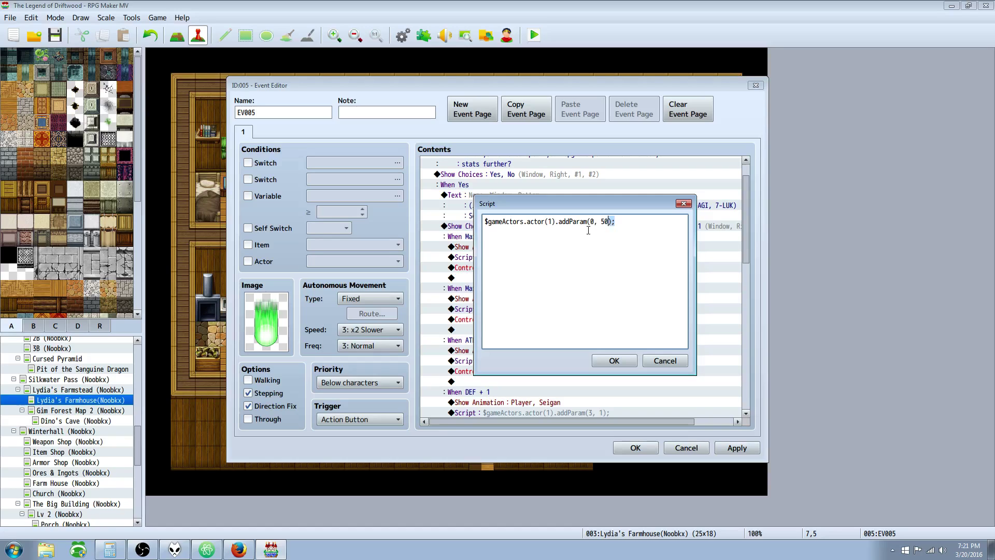
left_click(617, 361)
- Examine the Control Variables command for Bonus Stat Points in the MaxHP + 50 branch
left_click(572, 267)
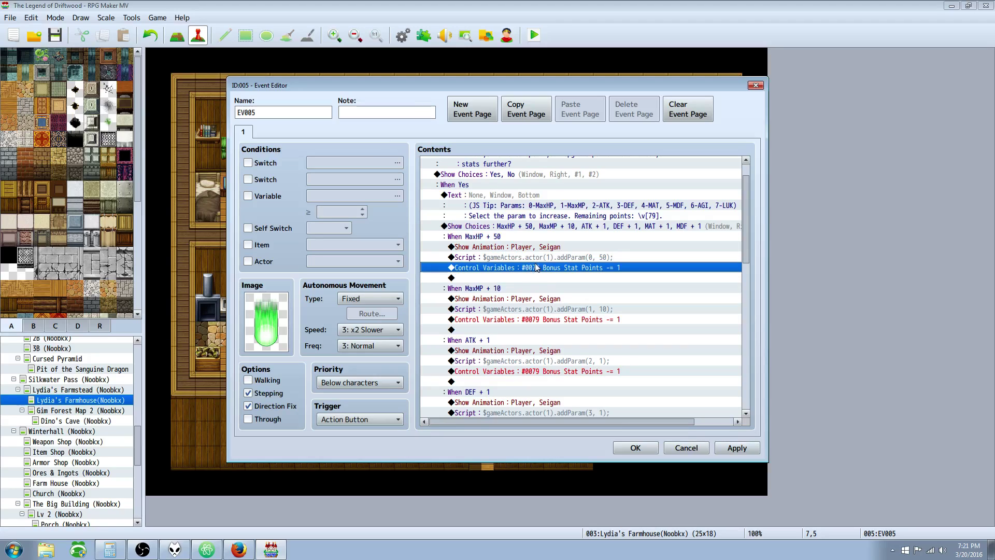
right_click(530, 269)
left_click(545, 288)
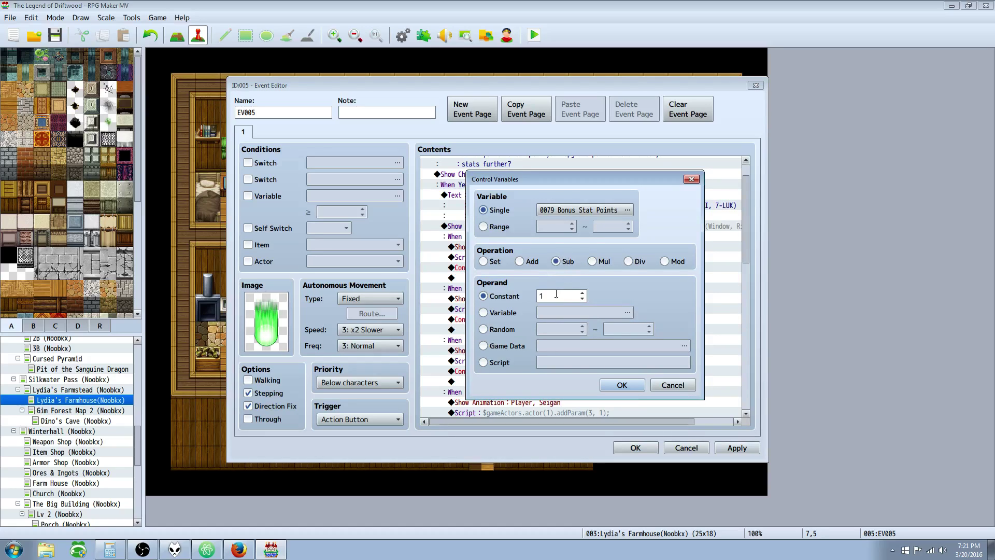
left_click(624, 390)
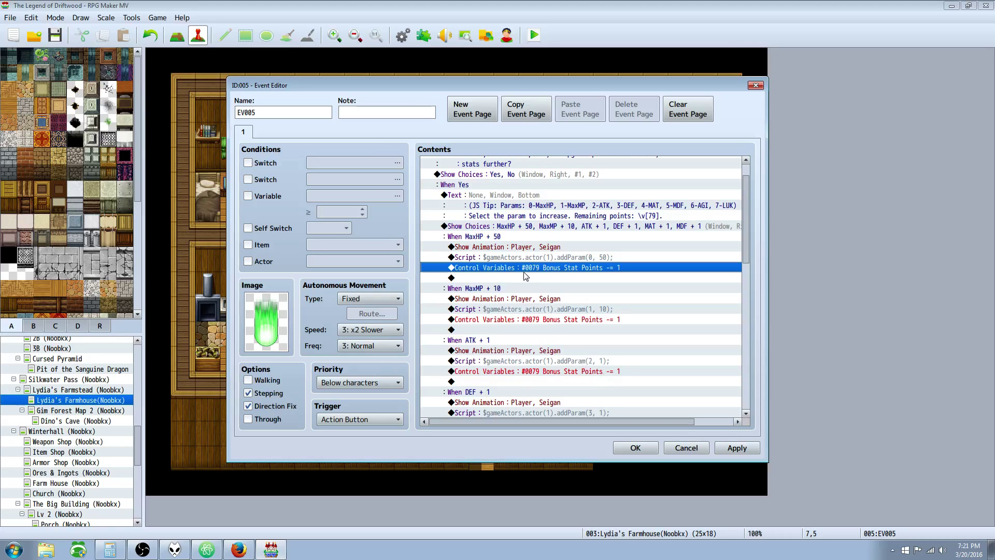
- Add a Change Parameter command that increases Driftwood's Max HP by 50 at the end of the MaxHP + 50 branch
left_click(513, 259)
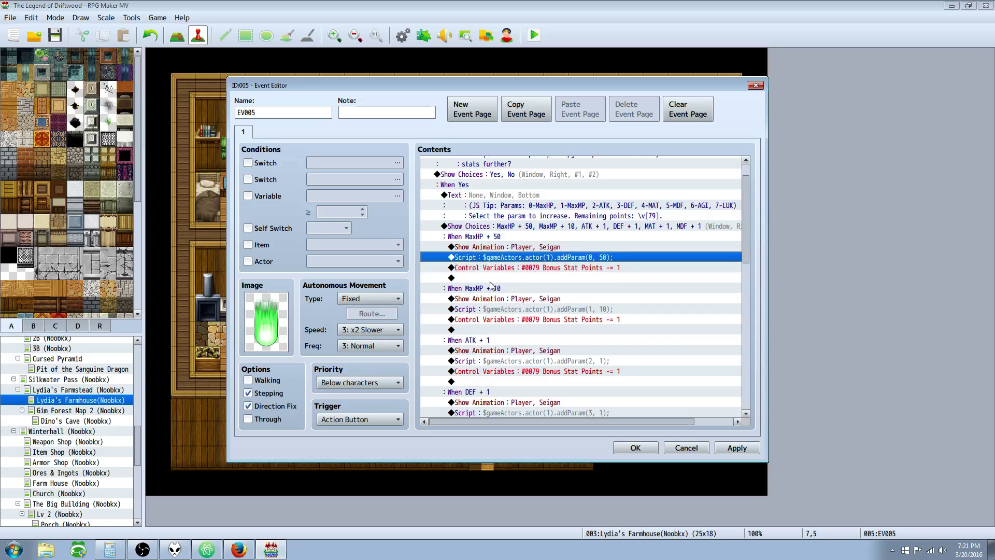
right_click(496, 278)
left_click(514, 284)
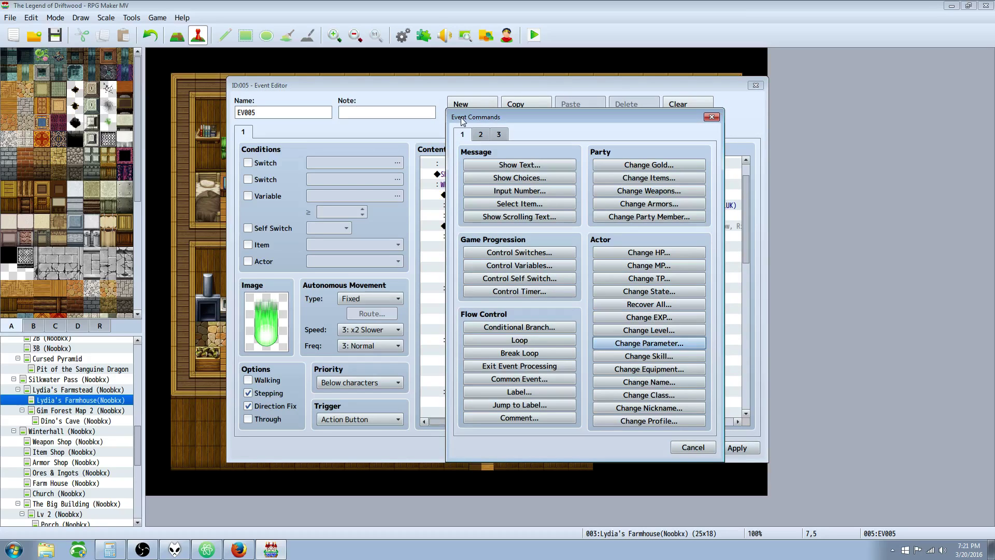
left_click(655, 345)
left_click(596, 220)
left_click(596, 241)
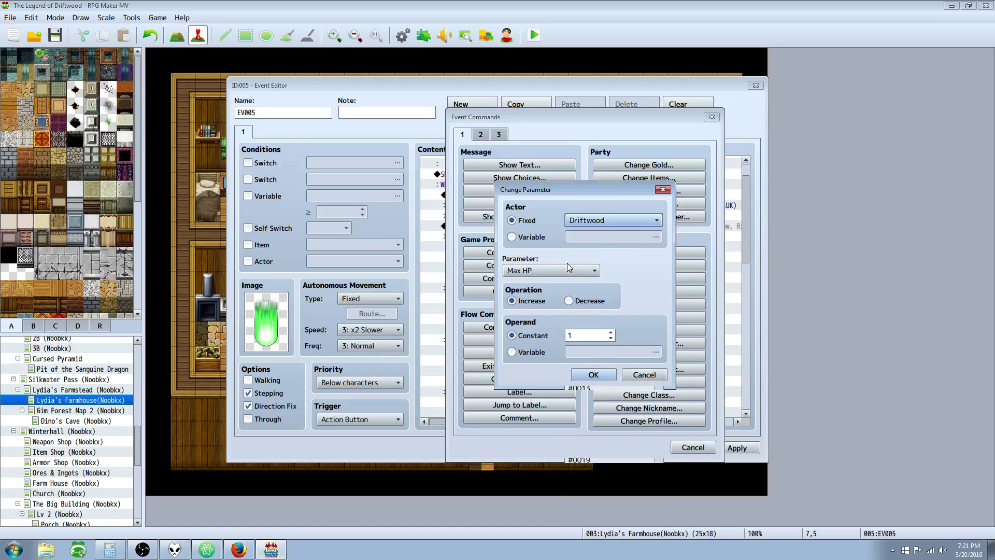
left_click(592, 338)
type("50")
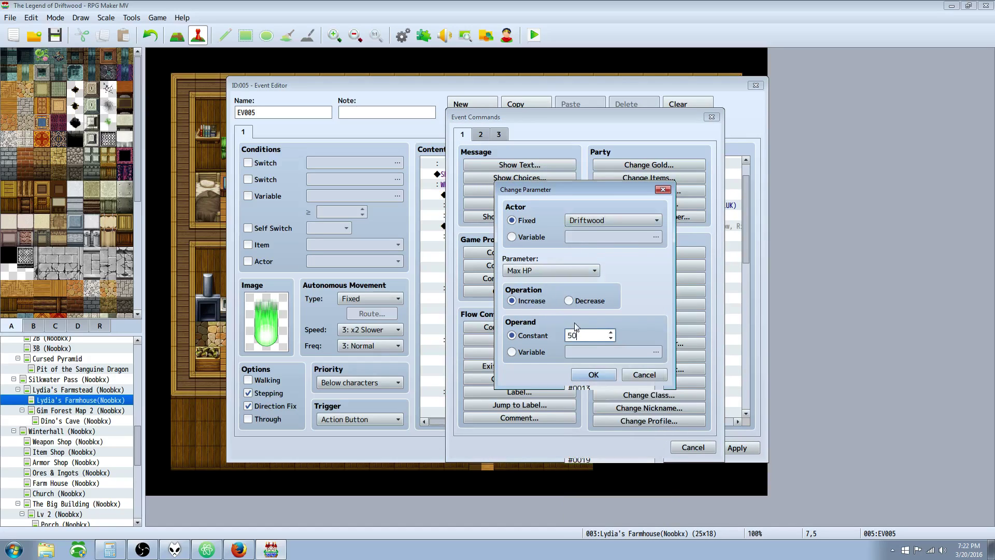
left_click(593, 374)
- Delete the Change Parameter command from the MaxHP + 50 branch, keeping the script call
left_click(505, 257)
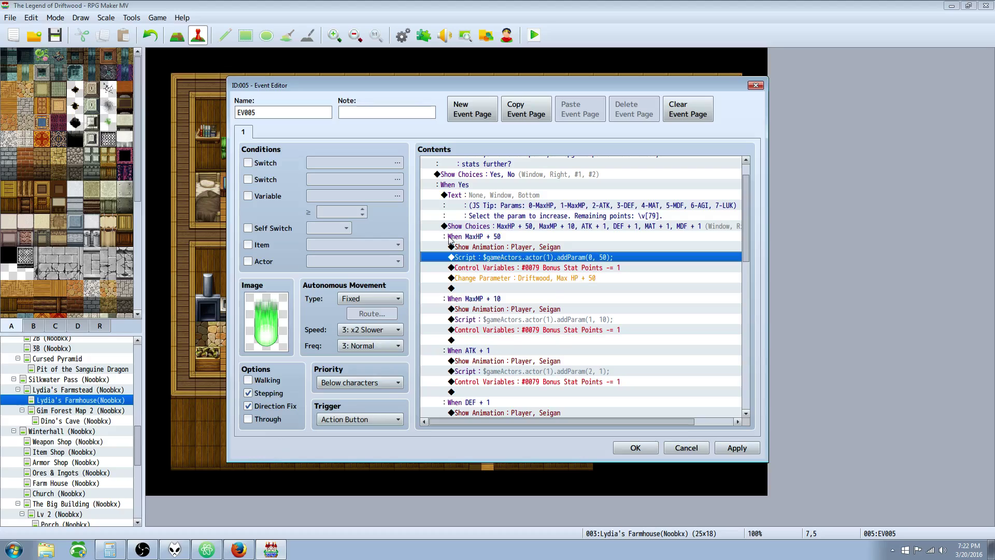
left_click(537, 280)
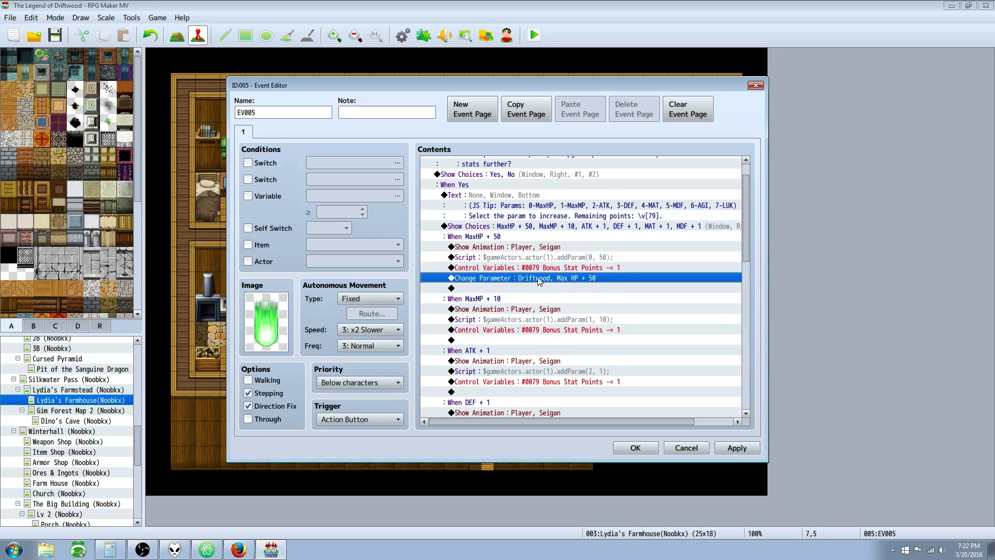
key("Delete")
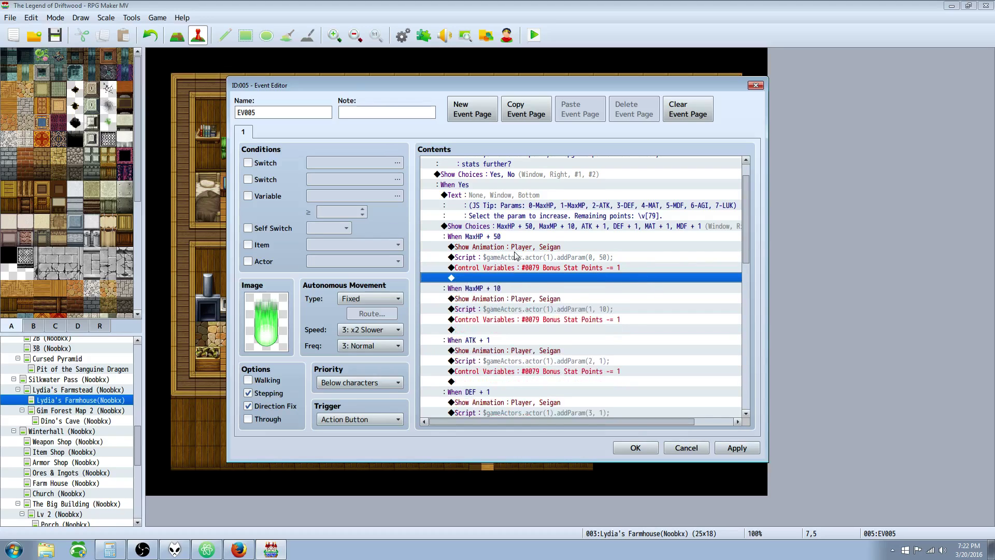
- Examine the animation, script call and Control Variables commands in the MaxMP + 10 branch
scroll(529, 261, "down", 2)
left_click(556, 257)
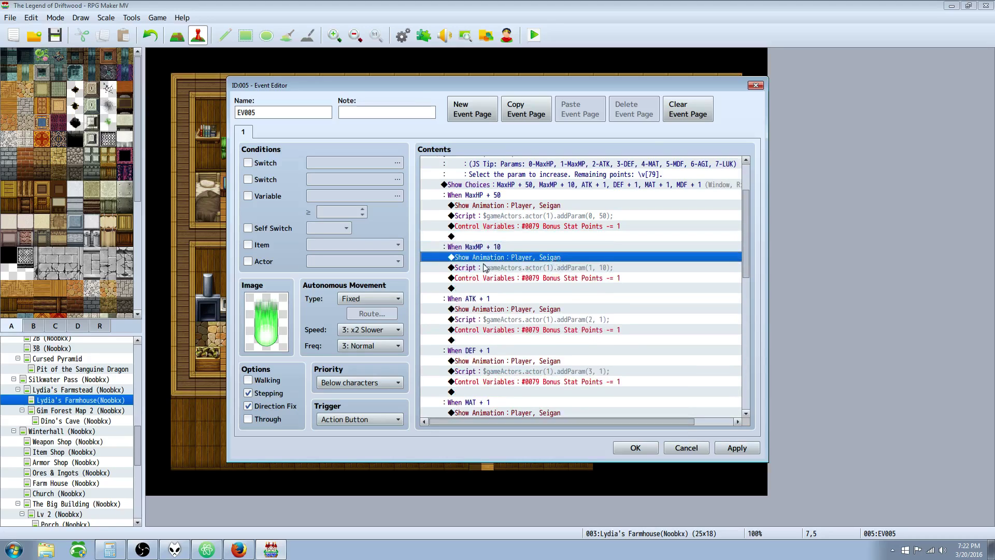
left_click(551, 269)
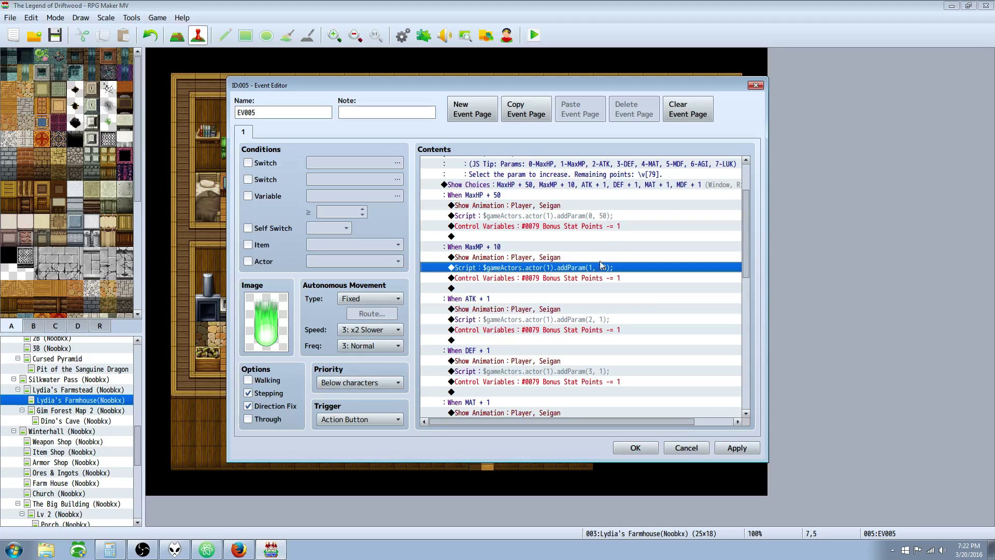
left_click(573, 278)
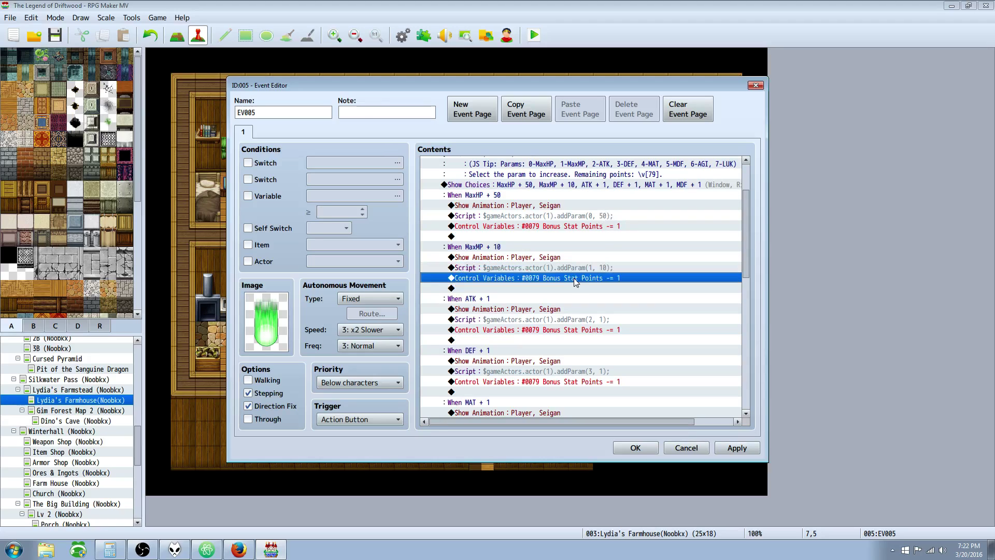
- Compare the parameter ID in the ATK + 1 script call with the JS Tip line of the selection text
scroll(612, 277, "down", 1)
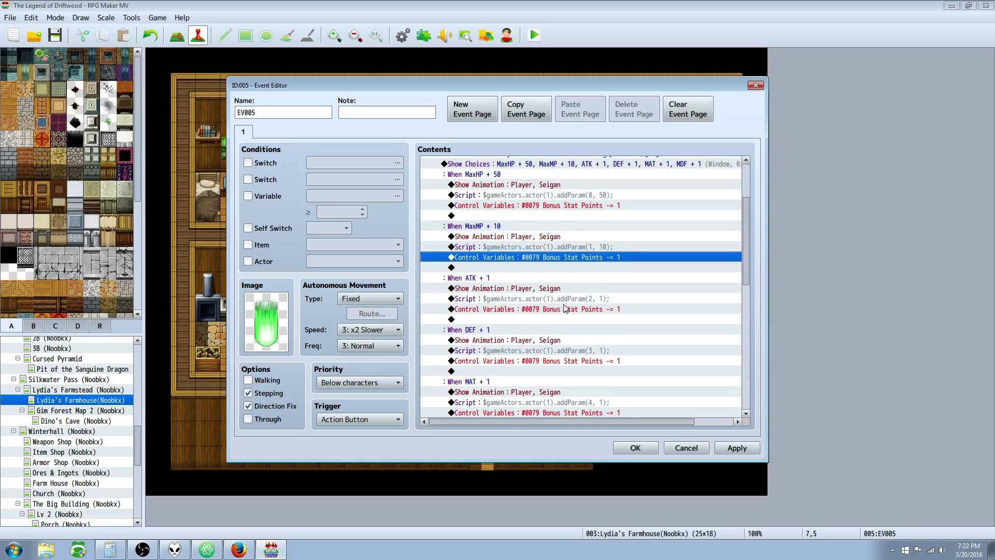
left_click(576, 300)
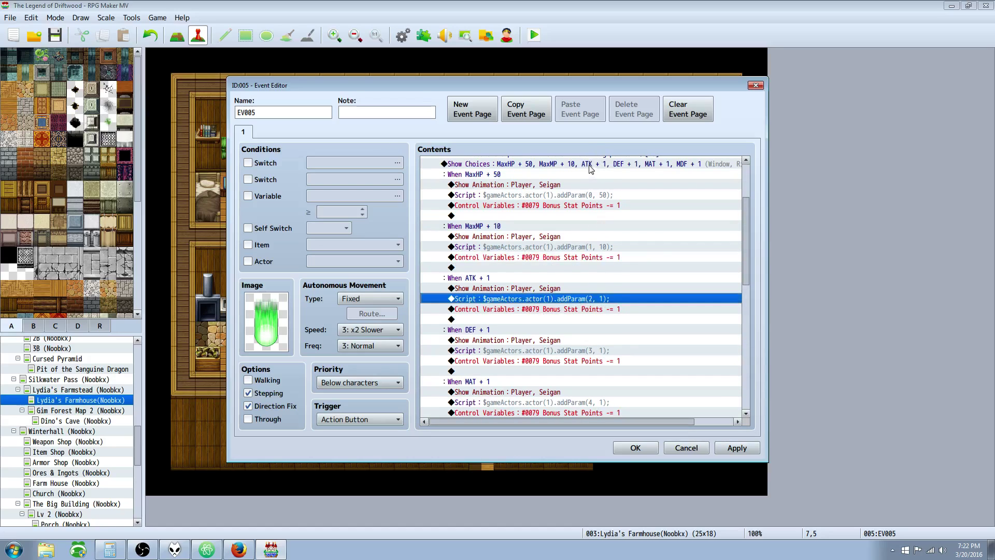
scroll(546, 185, "up", 1)
scroll(546, 185, "up", 2)
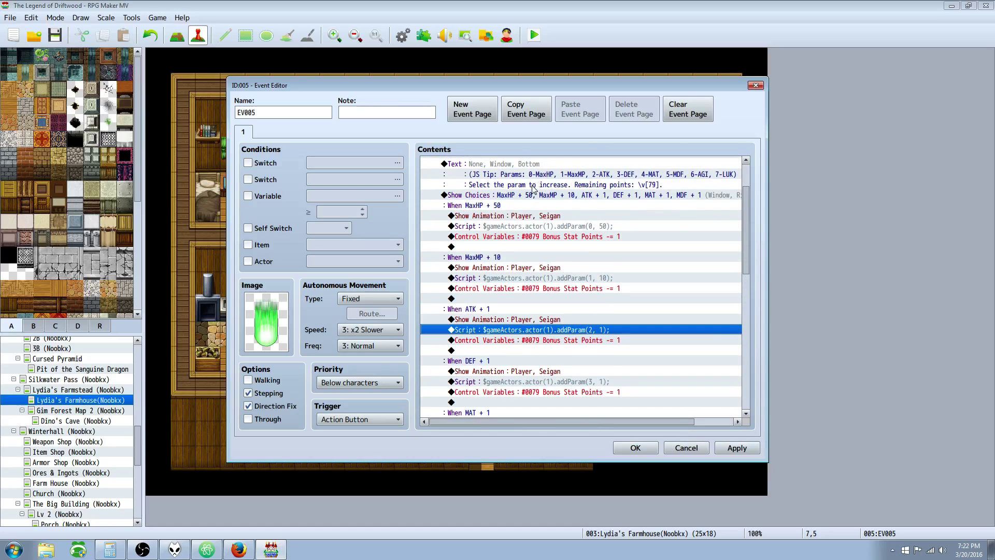
scroll(586, 296, "down", 4)
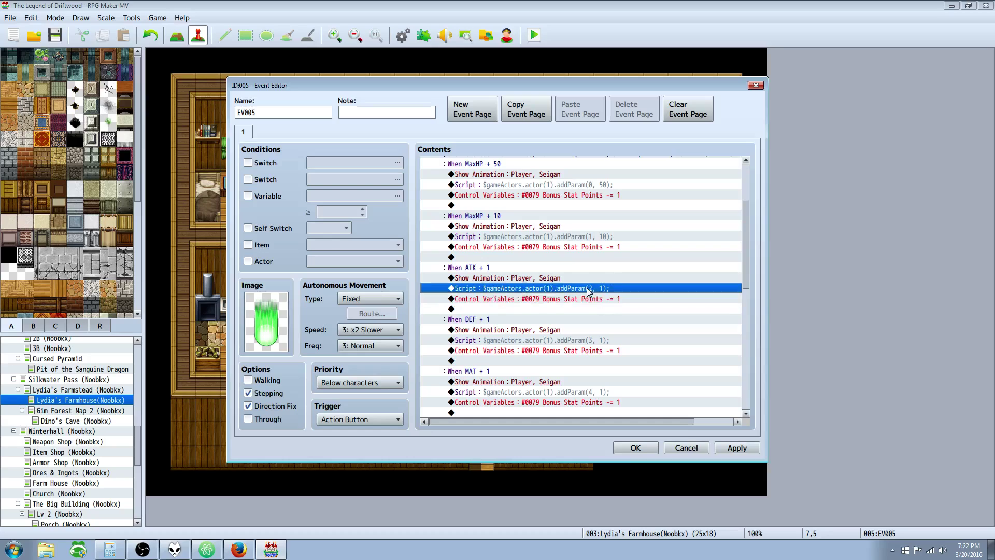
- Examine the DEF, MAT and MDF branches down to the When Cancel branch
scroll(570, 283, "down", 3)
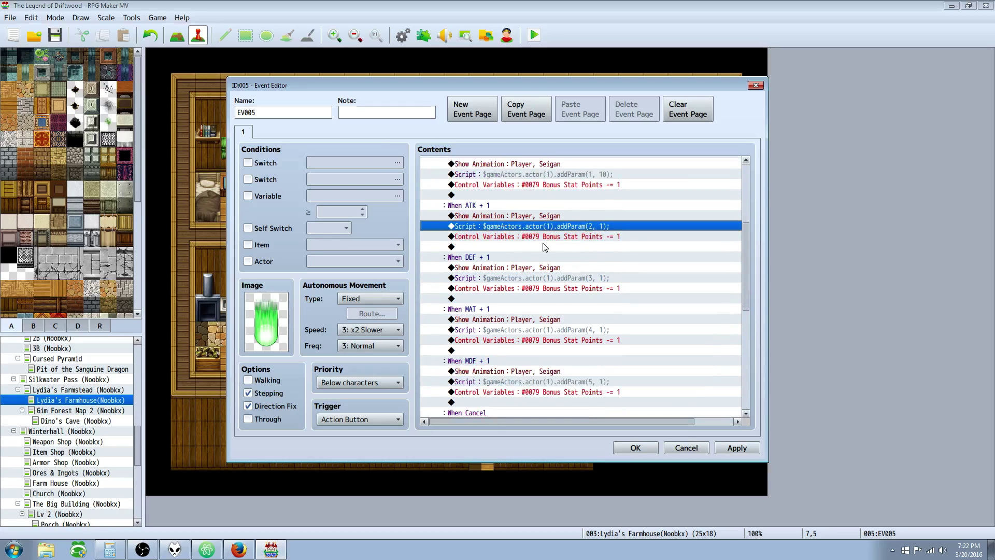
scroll(538, 260, "down", 6)
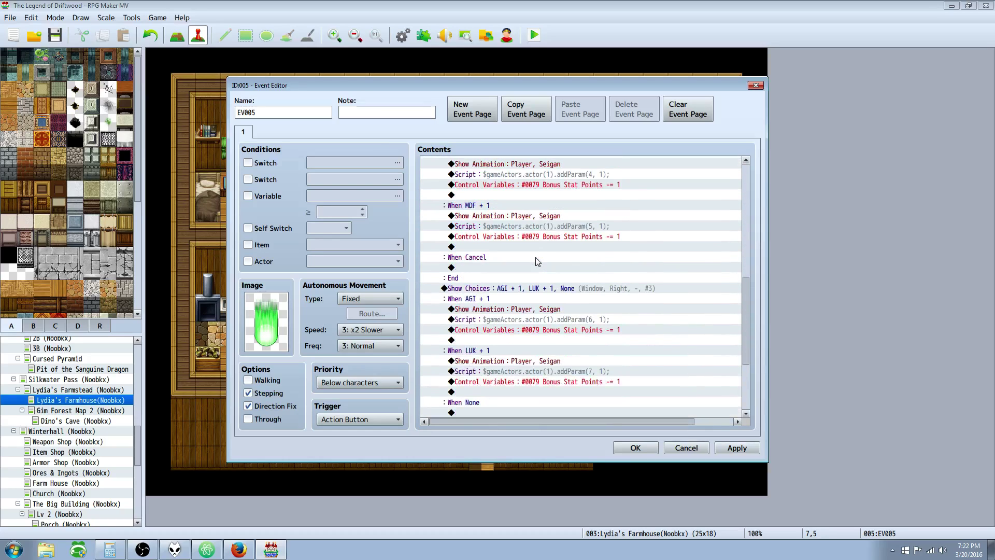
scroll(551, 202, "up", 2)
left_click(536, 269)
- Examine the Cancel options of the six-parameter Show Choices command and keep Branch selected
scroll(539, 259, "up", 8)
scroll(518, 238, "up", 1)
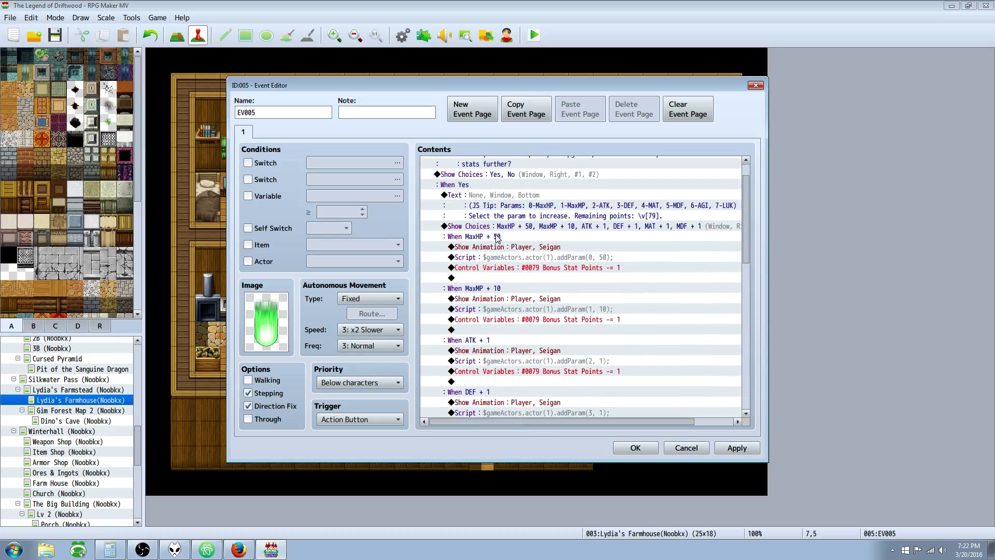
left_click(499, 228)
right_click(500, 228)
left_click(516, 235)
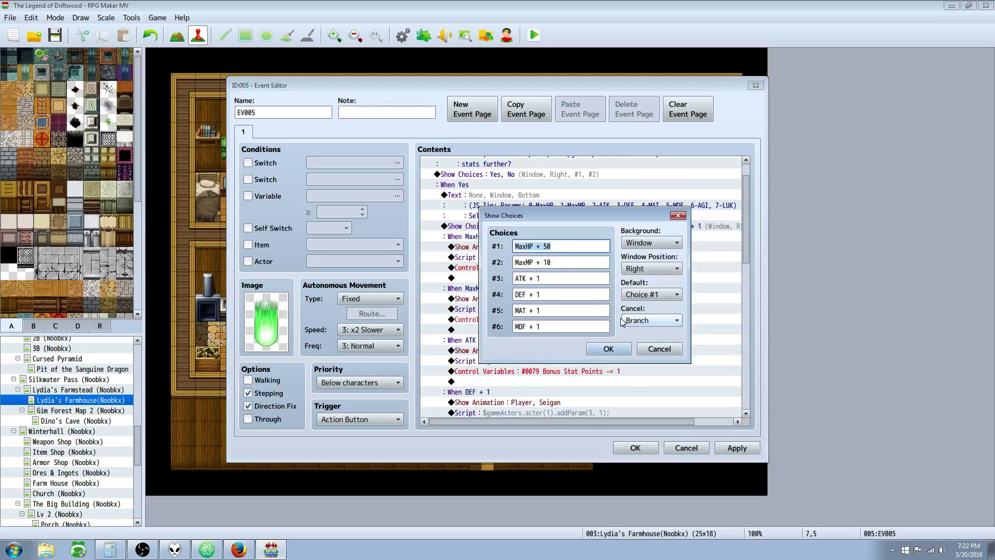
left_click(670, 321)
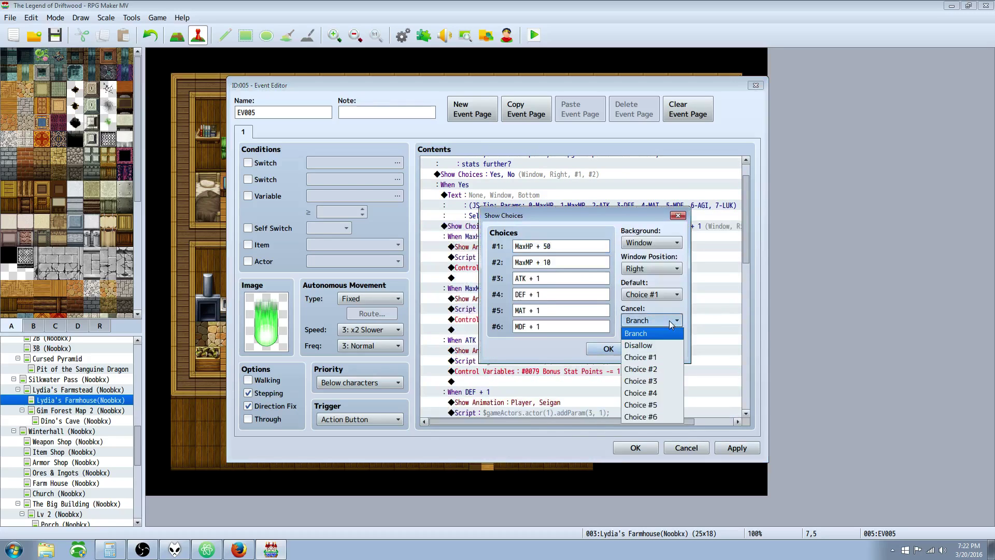
left_click(646, 334)
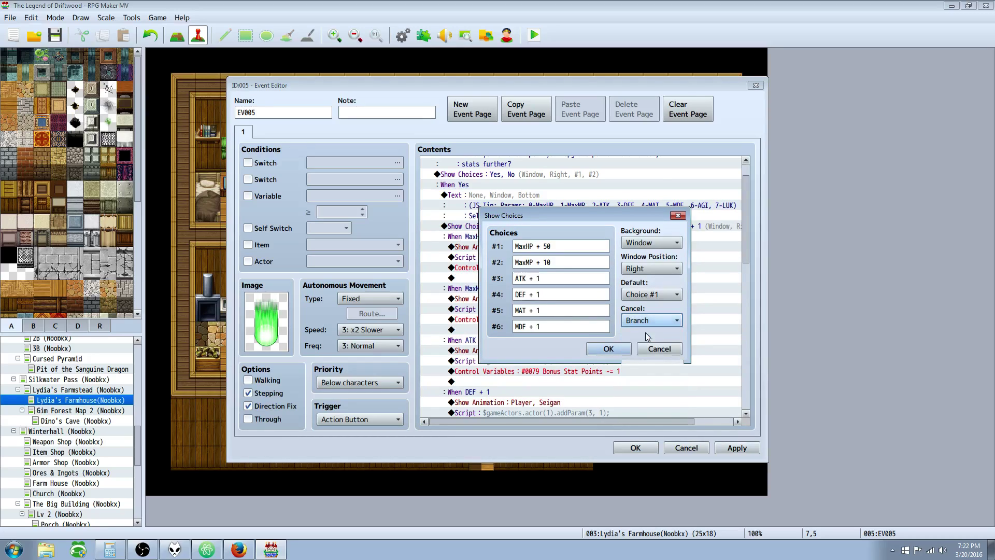
left_click(610, 349)
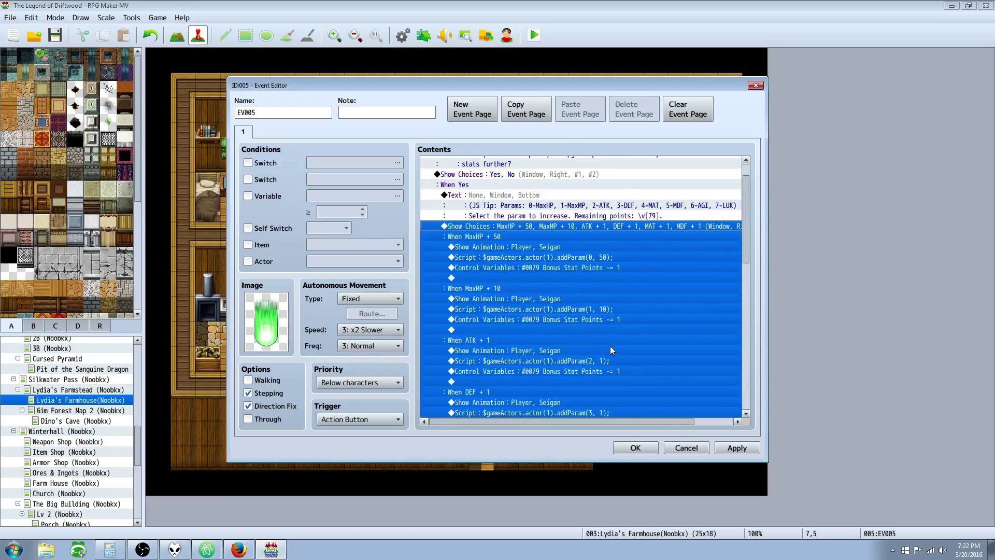
- Examine the empty When Cancel branch after MDF + 1 and how it leads into the AGI and LUK choices
scroll(585, 293, "down", 5)
left_click(583, 290)
scroll(581, 320, "down", 2)
left_click(511, 350)
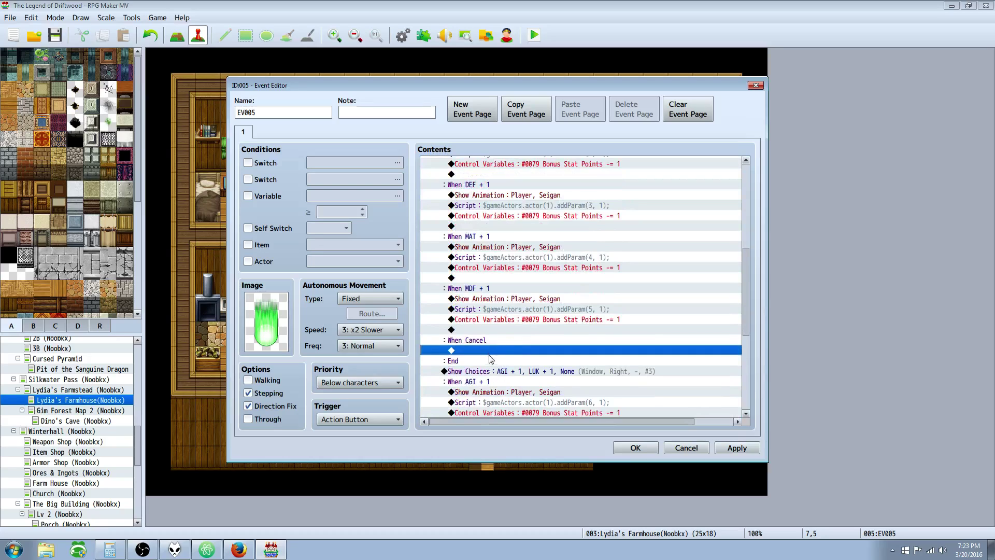
scroll(500, 334, "down", 5)
scroll(532, 217, "up", 1)
left_click(517, 207)
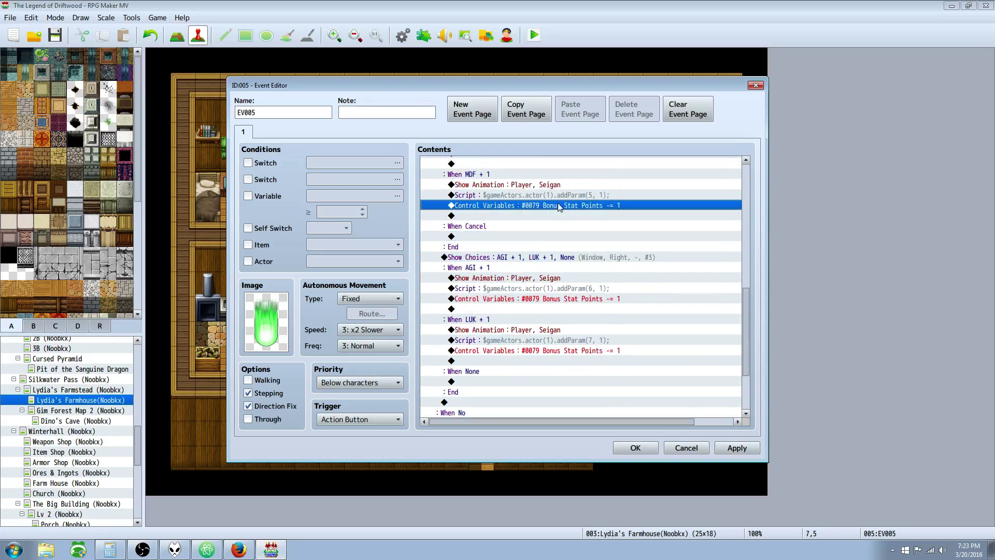
left_click(524, 236)
left_click(530, 206)
left_click(503, 247)
left_click(504, 237)
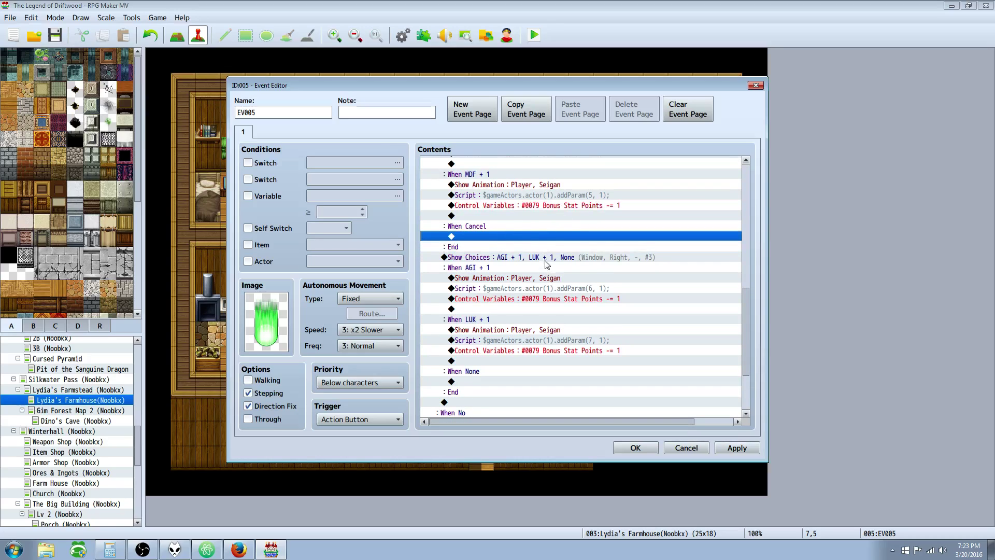
- Examine the animation, script call and Control Variables commands in the AGI + 1 branch
left_click(550, 289)
scroll(548, 288, "down", 2)
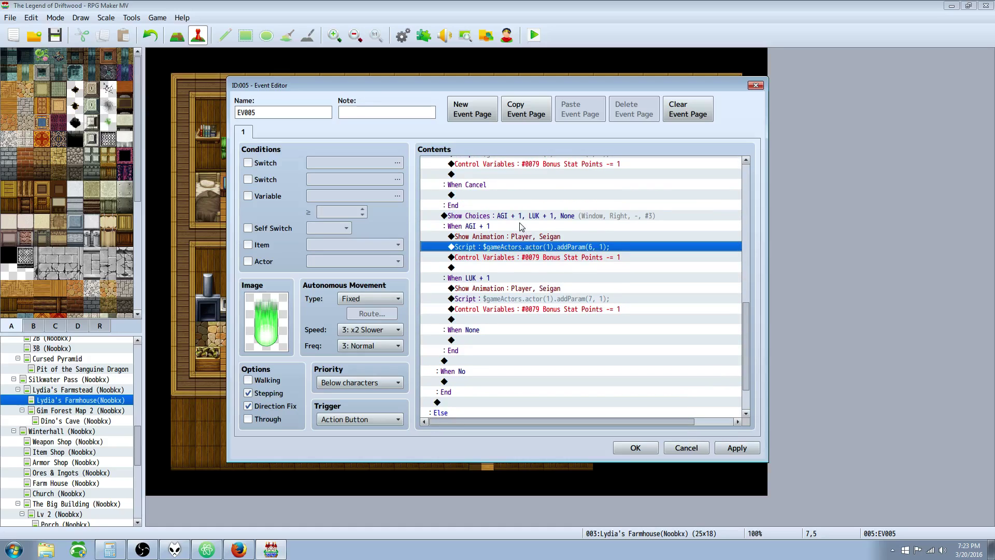
left_click(521, 227)
left_click(537, 257)
scroll(538, 270, "down", 2)
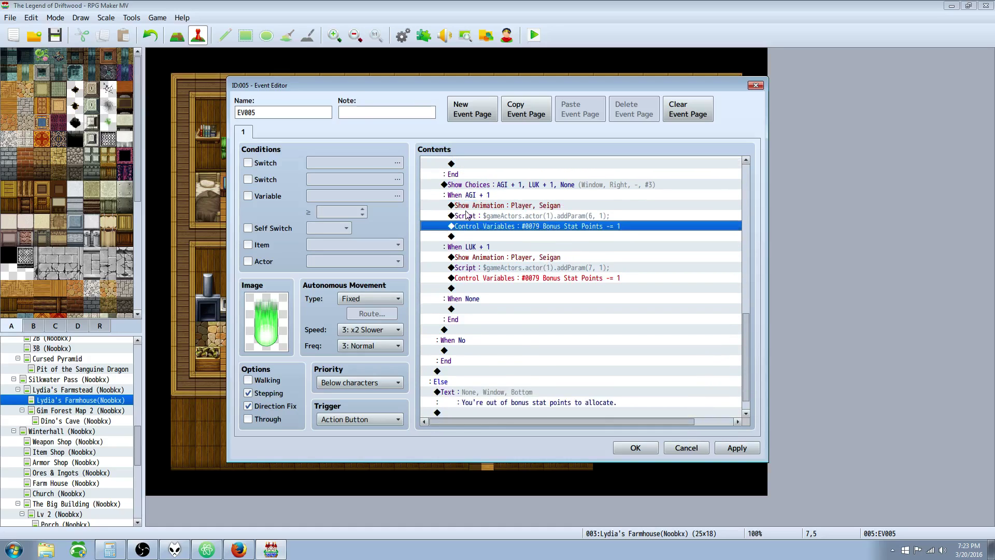
left_click(531, 208)
left_click(543, 226)
left_click(572, 217)
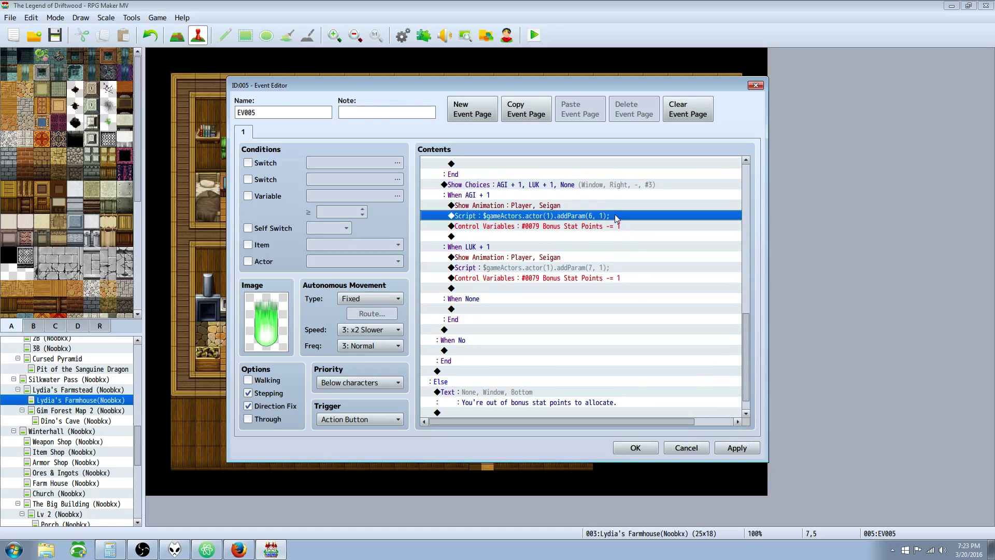
- Try actor ID 2 in the script call of the LUK + 1 branch and restore it to 1
left_click(567, 269)
right_click(538, 273)
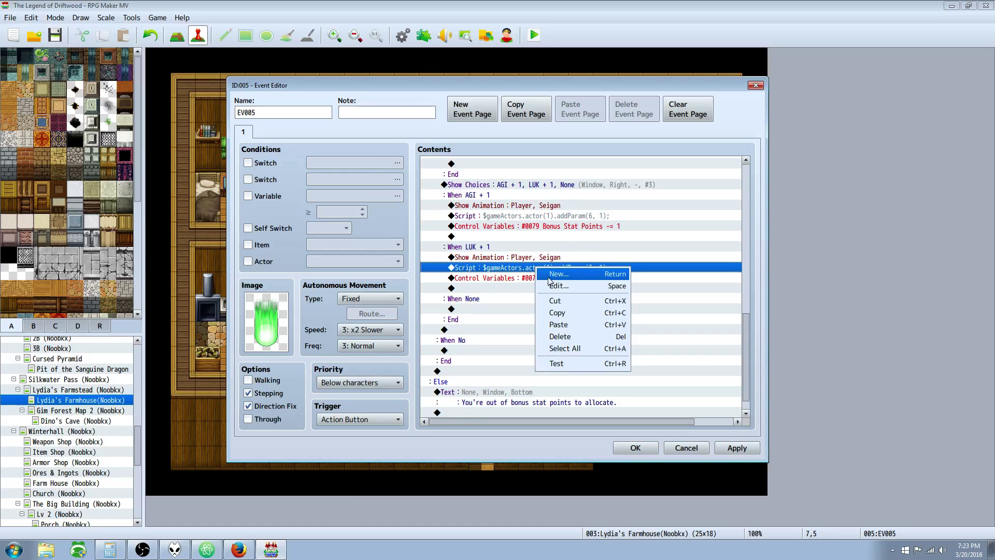
left_click(547, 288)
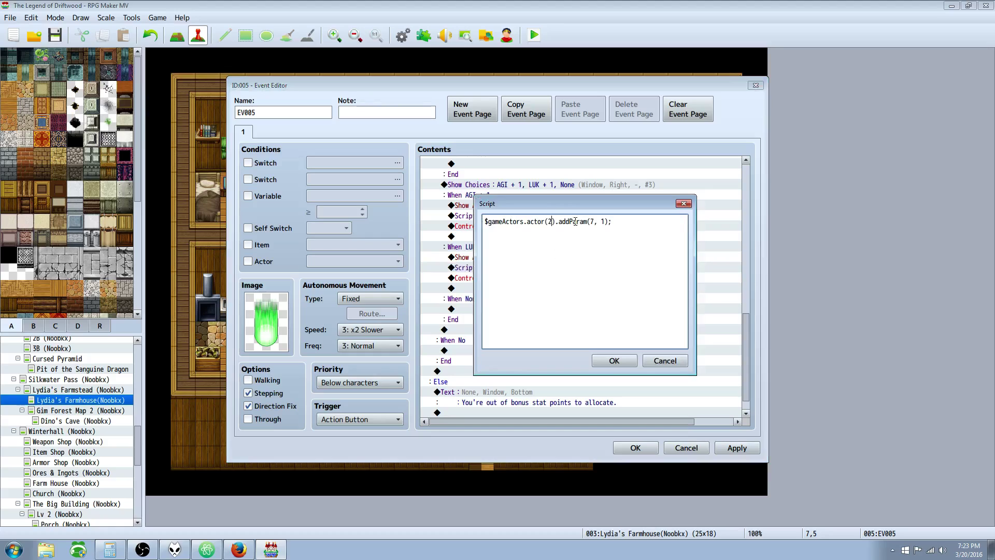
key("BackSpace")
type("1")
left_click(614, 361)
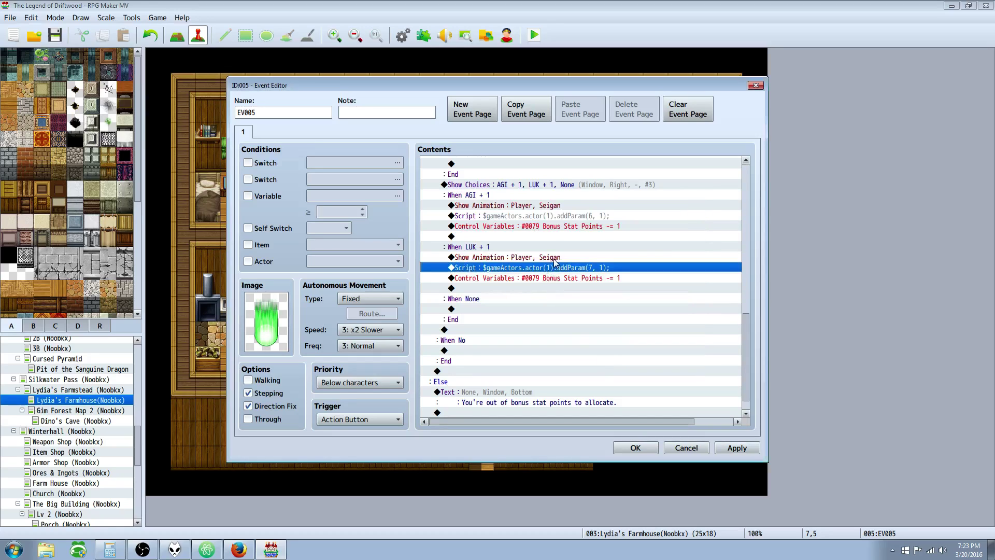
- Examine the actor ID argument in the AGI + 1 and MDF + 1 script calls
left_click(542, 217)
scroll(543, 220, "up", 4)
left_click(552, 237)
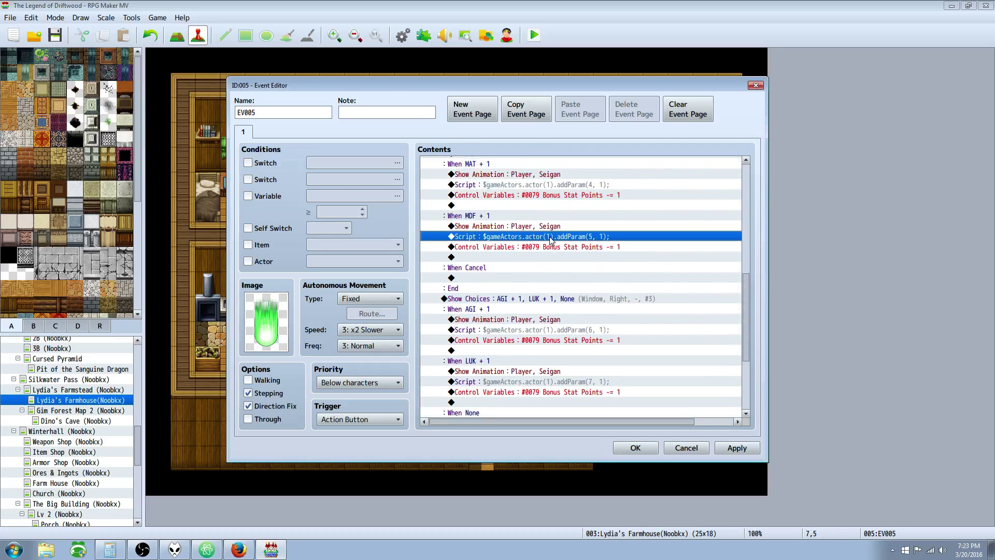
- Examine the When None and When No branches and the out-of-points text in the Else branch
scroll(555, 273, "down", 5)
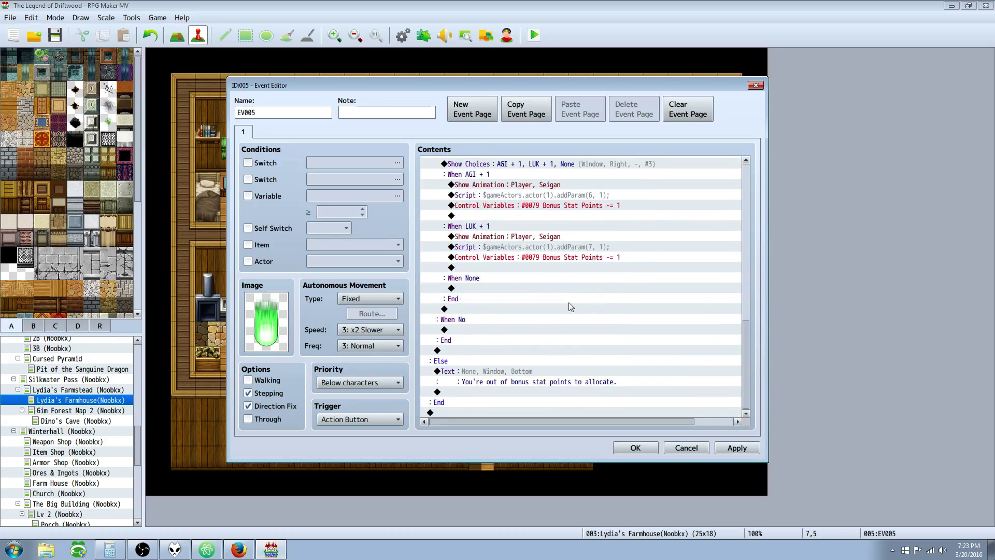
left_click(501, 288)
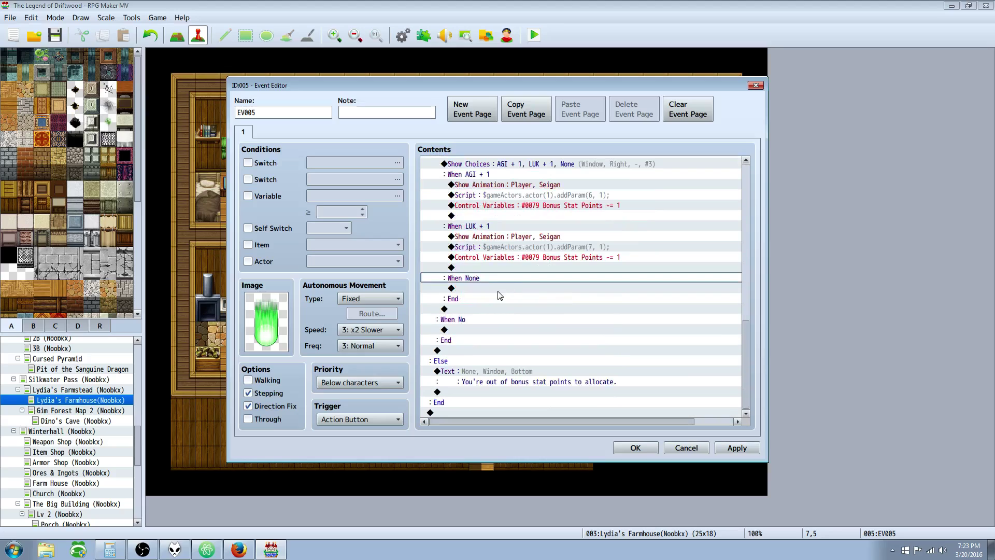
left_click(484, 330)
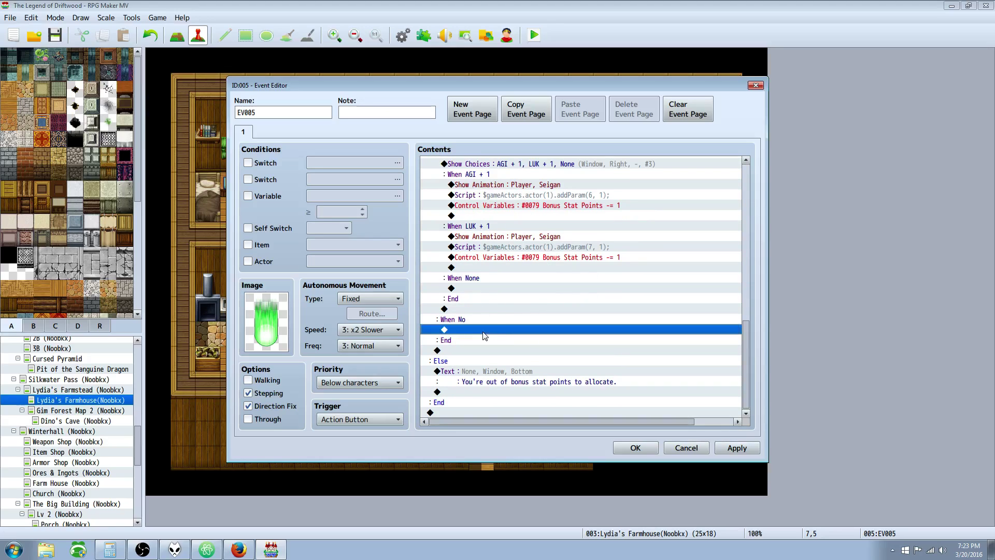
left_click(511, 378)
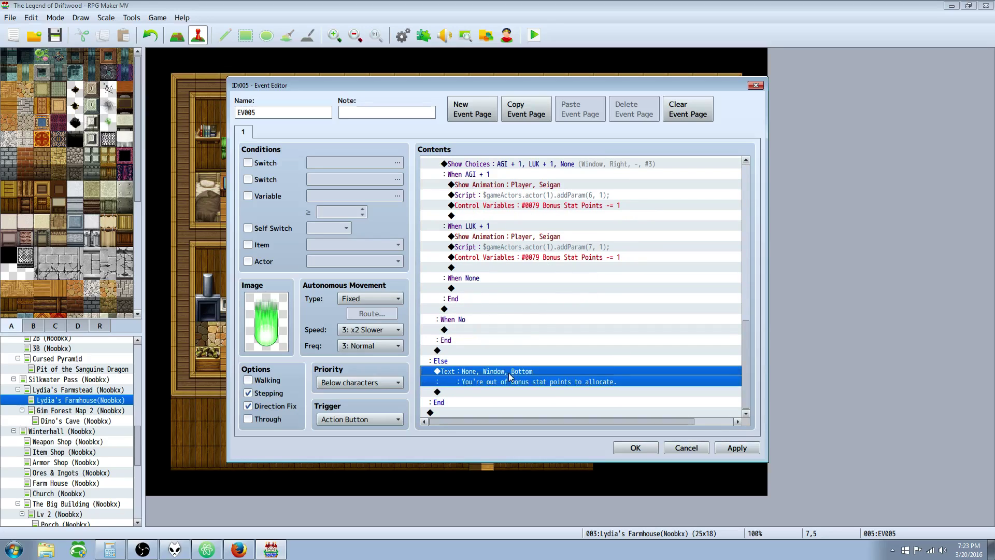
- Review the conditional branch on Bonus Stat Points and its Else text, and close the green light event's editor
scroll(741, 358, "up", 12)
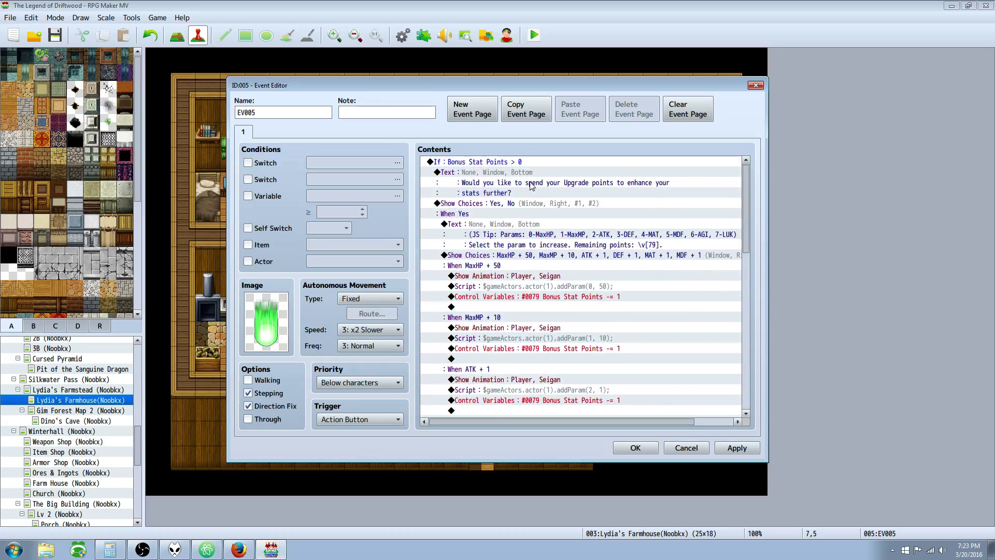
left_click(515, 164)
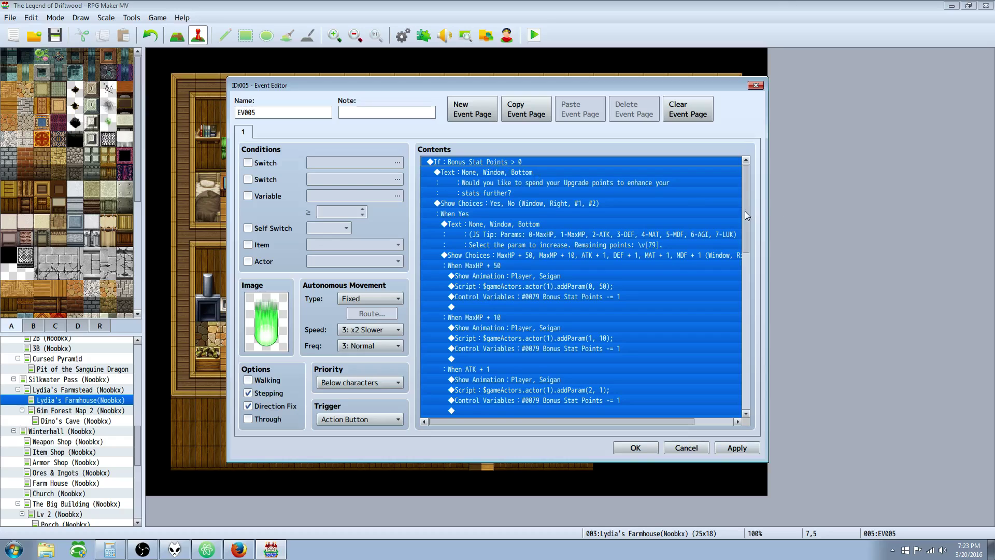
left_click_drag(745, 210, 739, 378)
left_click(585, 392)
left_click(574, 371)
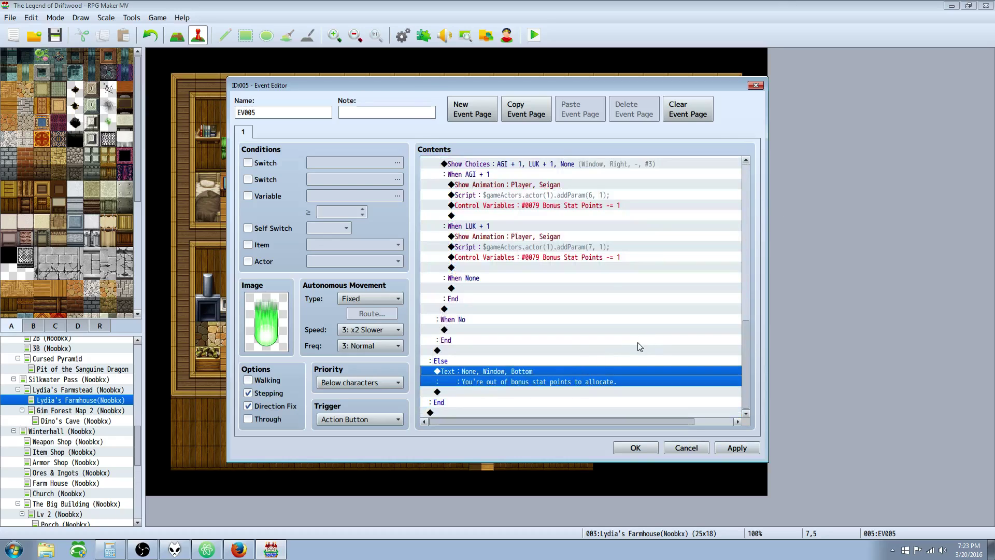
left_click(498, 403)
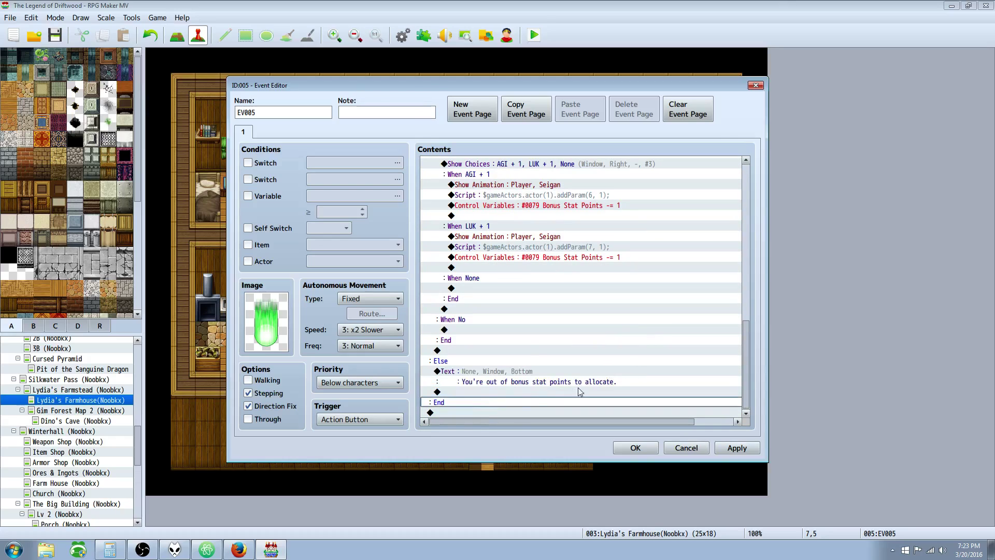
left_click(504, 413)
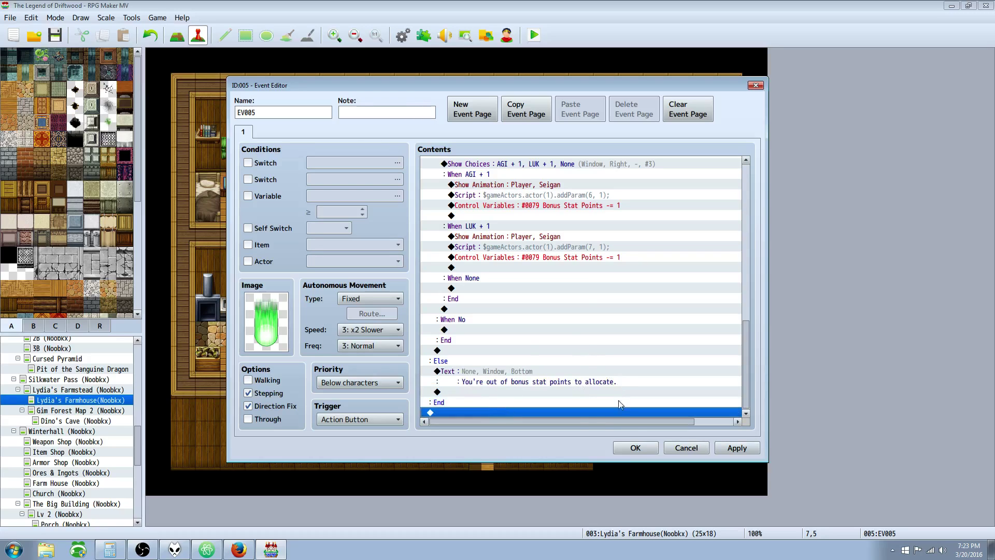
left_click(737, 448)
left_click(635, 448)
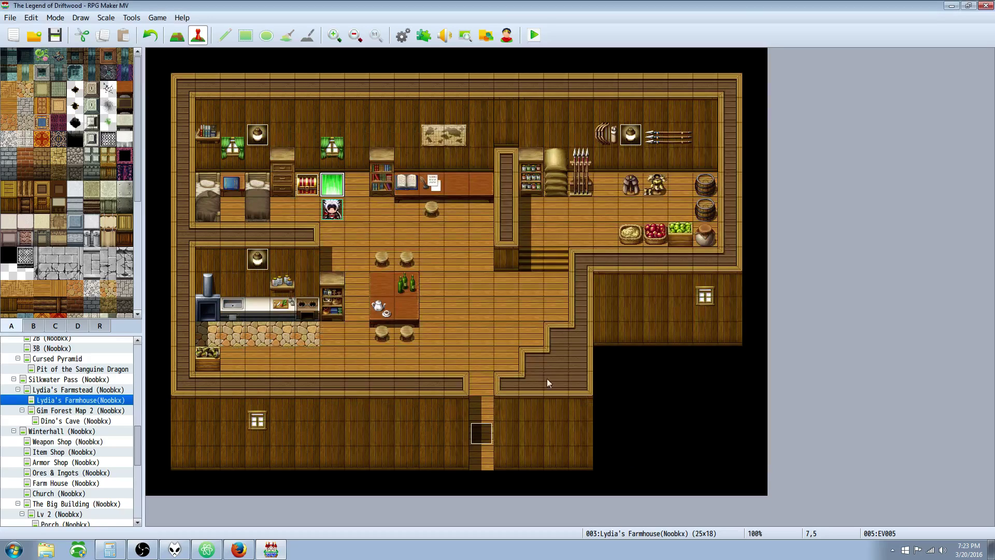
- In the database, name the empty item 0185 "Bonus Stat Card"
left_click(403, 35)
left_click(234, 154)
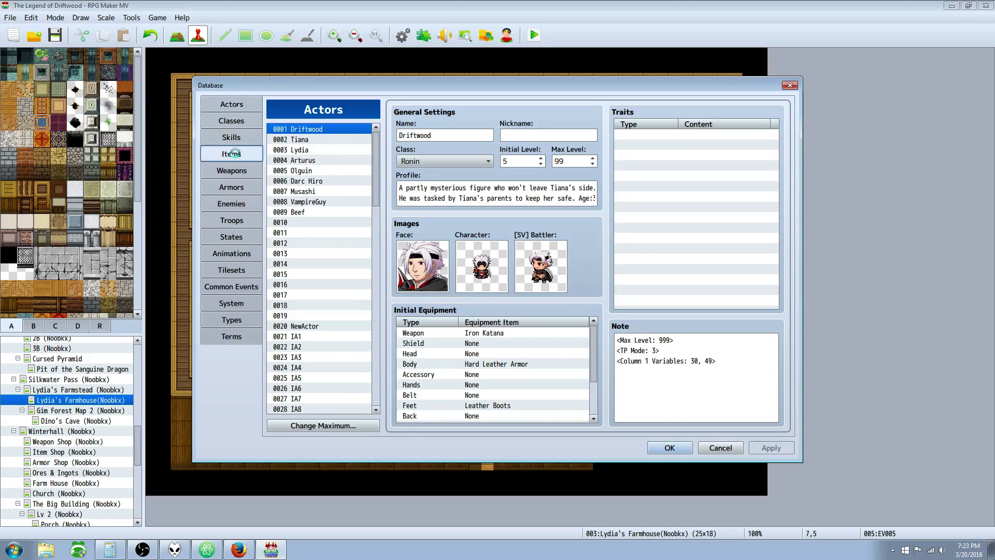
left_click_drag(375, 161, 377, 230)
left_click(319, 335)
left_click(448, 137)
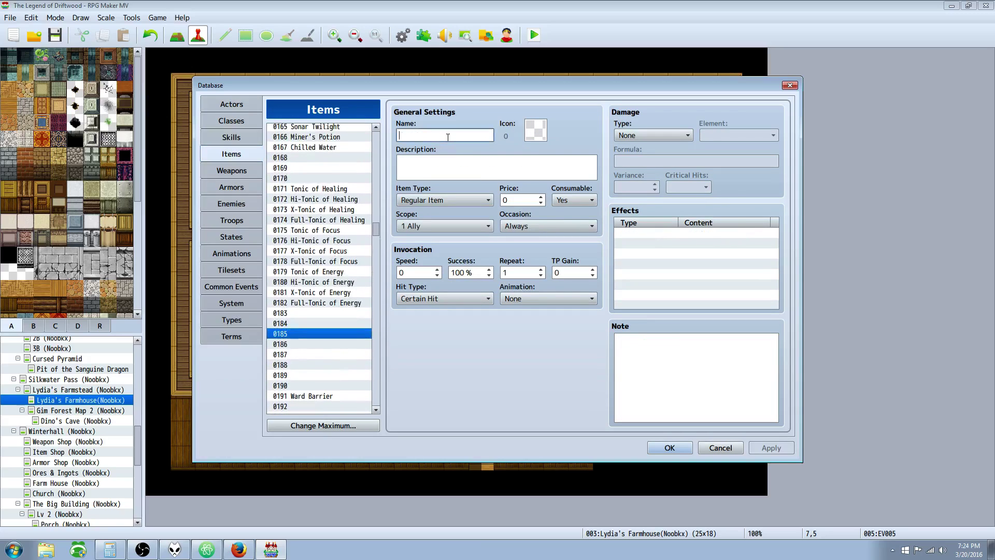
type("Bonus Stat Card")
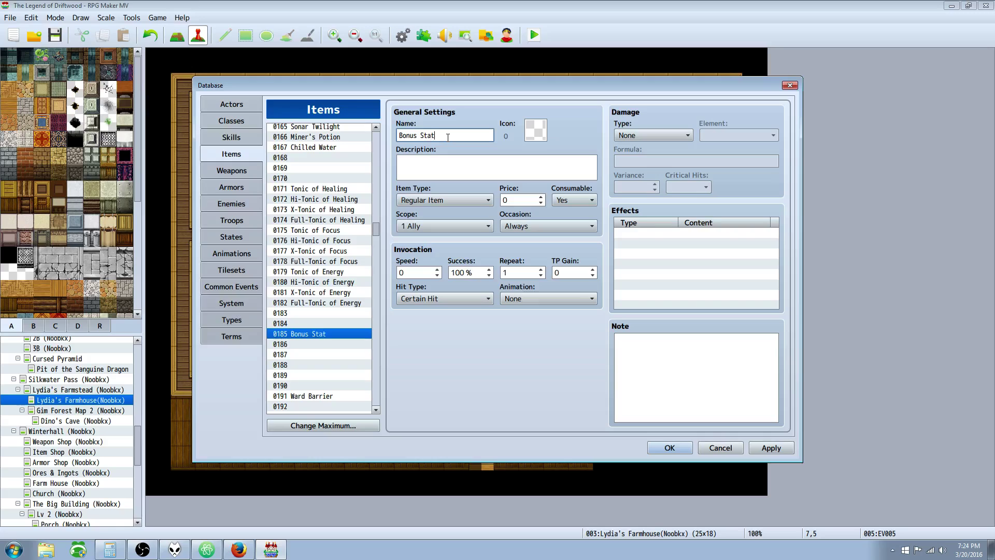
- Give the Bonus Stat Card icon 188 and the description "Use this to gain Bonus Stat Points."
double_click(534, 129)
scroll(461, 292, "down", 3)
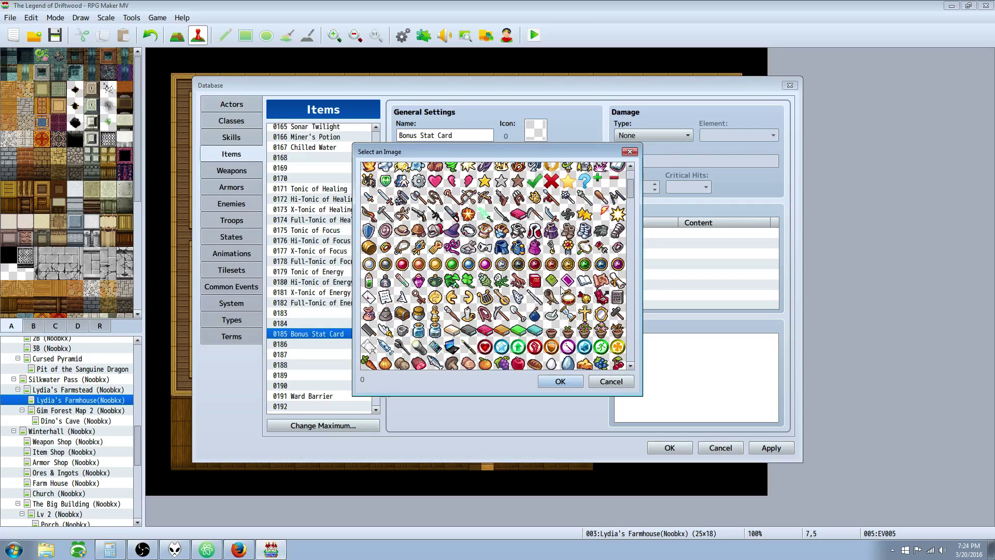
double_click(569, 284)
left_click(437, 173)
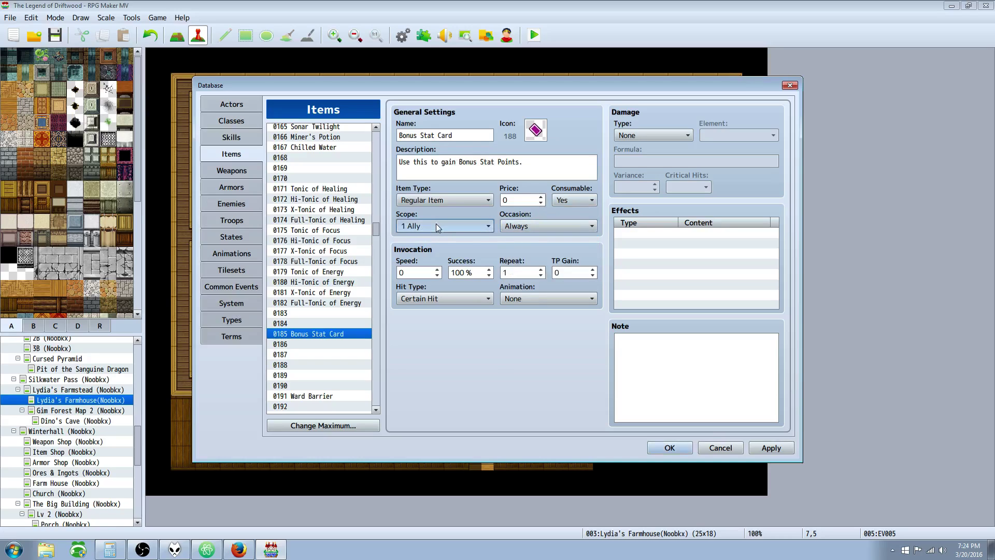
- Add an effect to the Bonus Stat Card that calls common event #0036, and apply the changes
left_click(672, 234)
right_click(671, 234)
left_click(680, 248)
left_click(718, 195)
left_click(619, 283)
left_click(770, 283)
left_click_drag(775, 292, 767, 360)
left_click(732, 338)
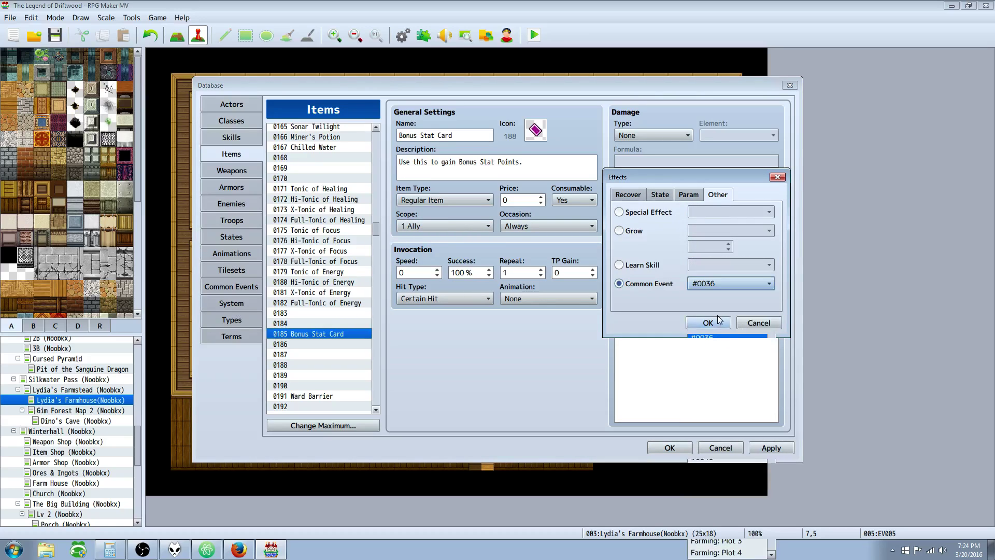
left_click(719, 321)
left_click(778, 449)
- Name the empty common event 0036 "Bonus Stat Points"
left_click(240, 287)
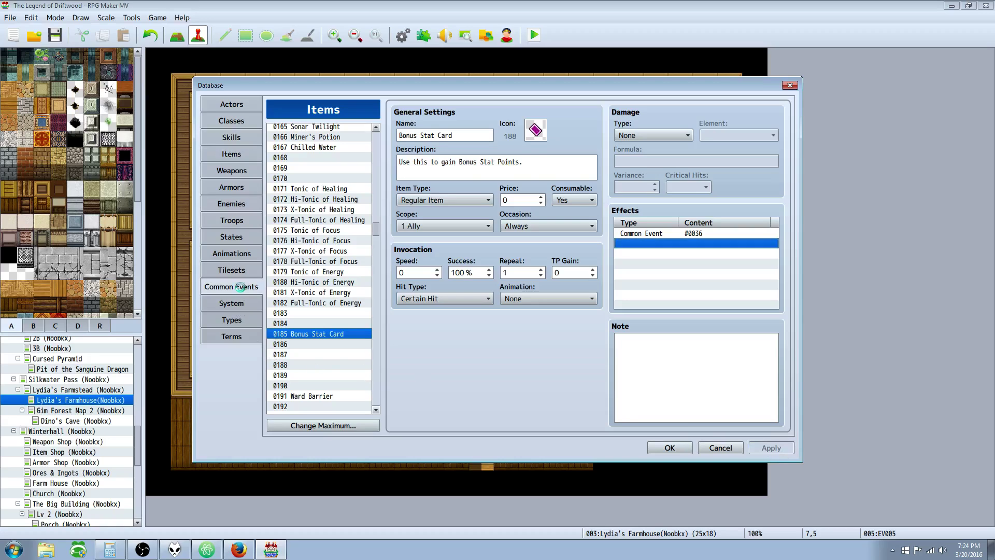
left_click_drag(373, 165, 369, 247)
left_click(306, 182)
left_click(420, 136)
type("Bonus Stat points")
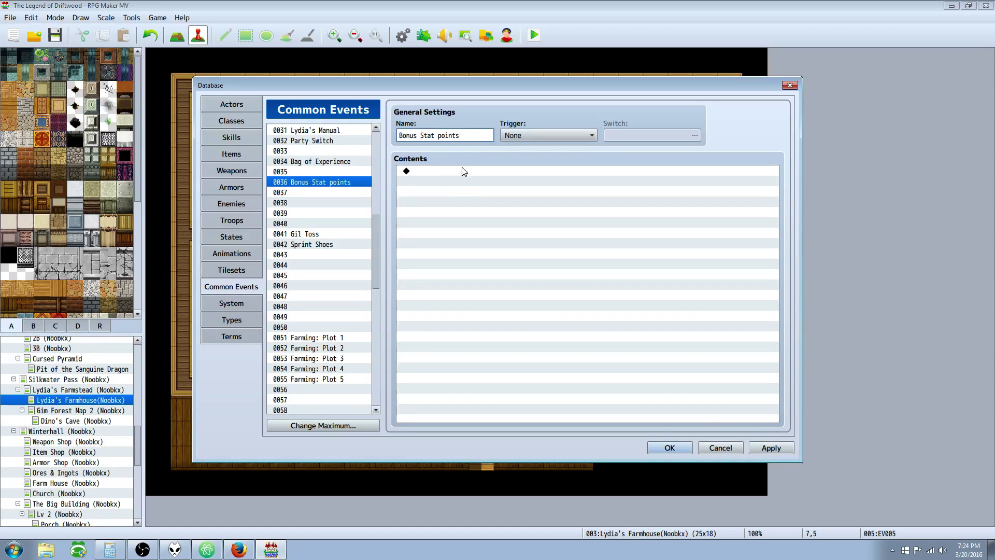
key("BackSpace")
type("P")
- Add a Control Variables command to the common event that adds 5 to variable 0079 Bonus Stat Points
right_click(430, 178)
left_click(449, 184)
left_click(539, 268)
left_click(591, 213)
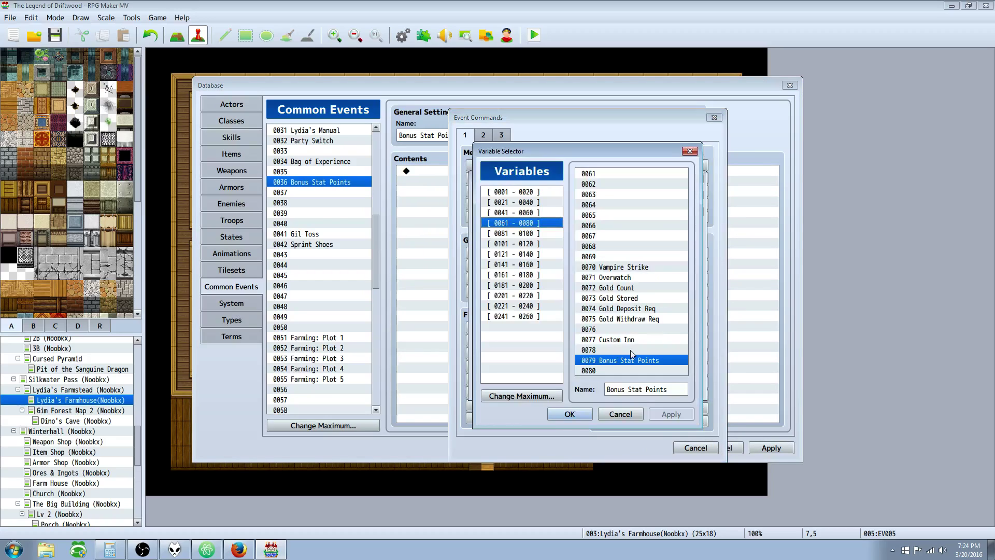
left_click(565, 413)
left_click(522, 261)
left_click(557, 293)
type("5")
left_click(625, 386)
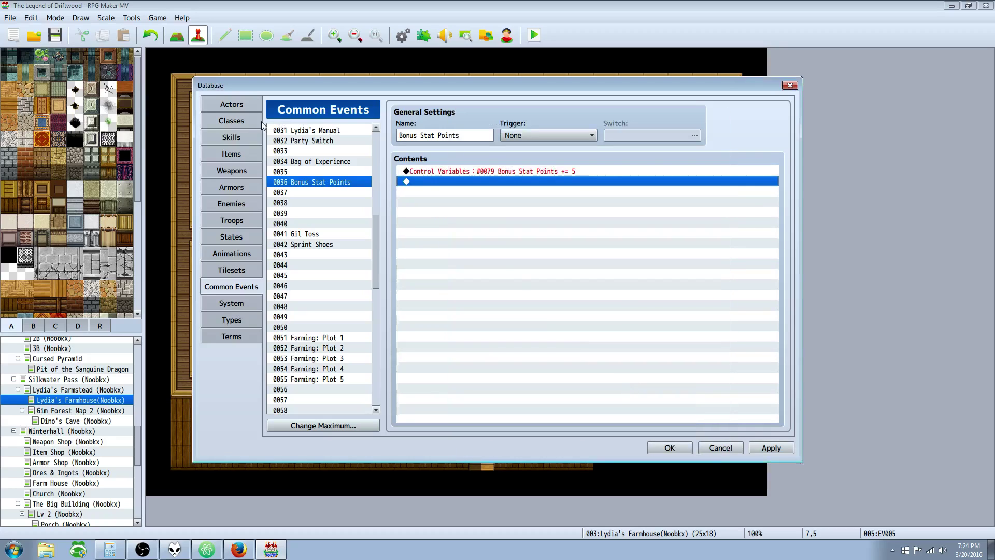
- Change the Bonus Stat Card's description to "Use this to gain 5 Bonus Stat Points." and save the database changes
left_click(244, 155)
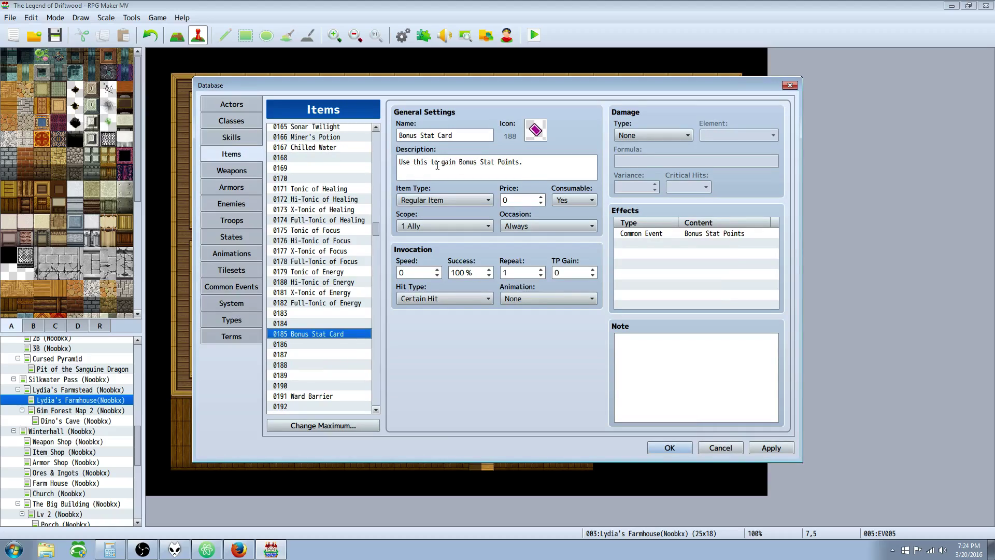
left_click_drag(399, 162, 475, 160)
left_click(463, 160)
type("5")
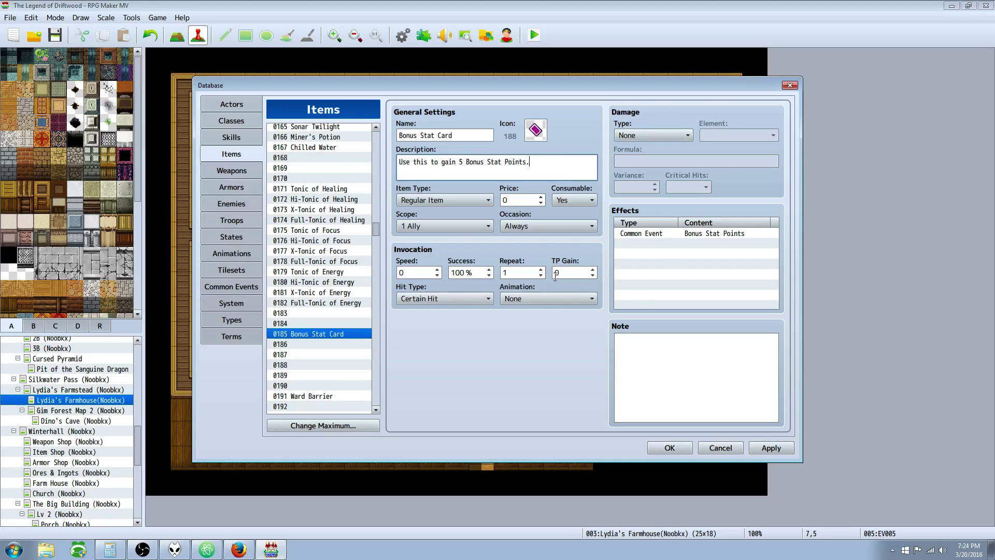
left_click(770, 448)
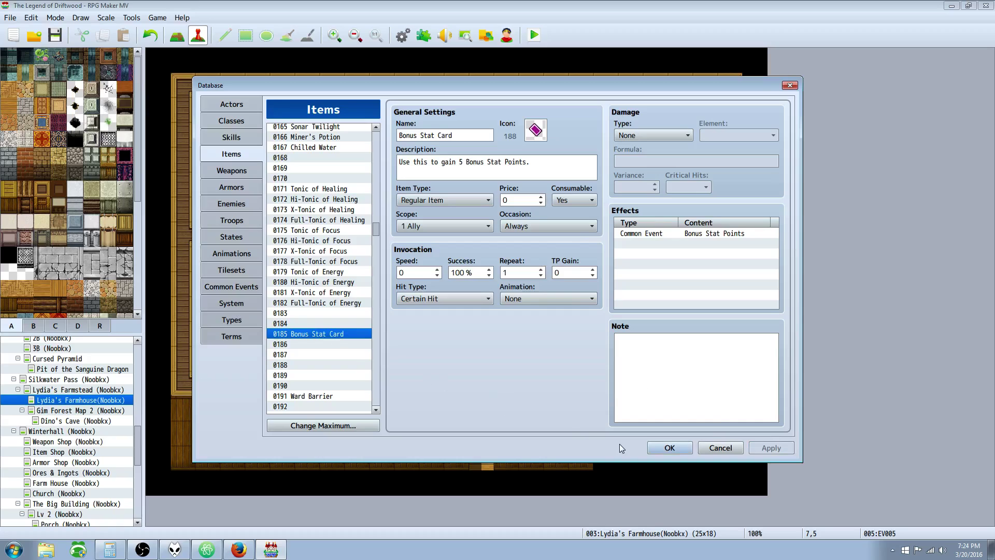
left_click(669, 448)
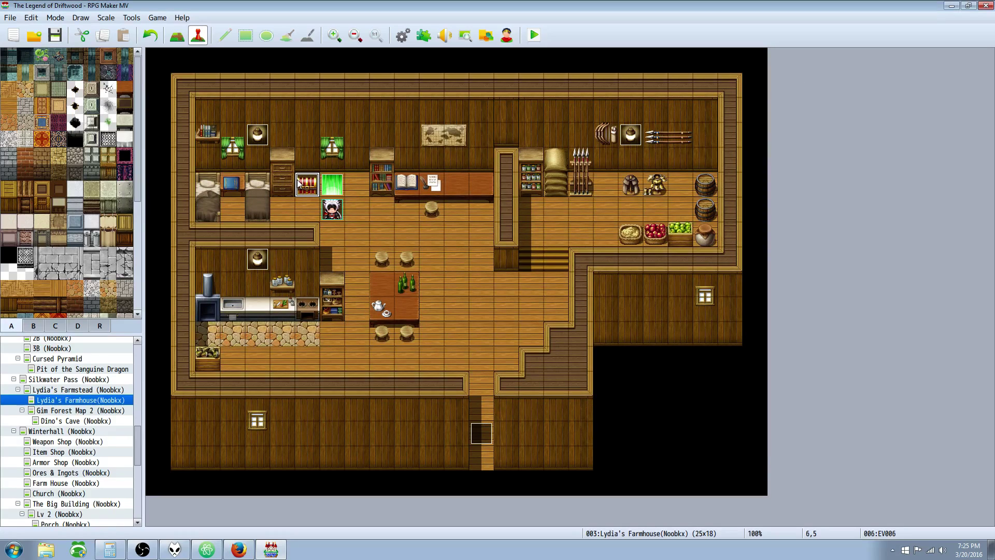
- Delete the Bonus Stat Points variable command and the award text from the chest event EV006
double_click(299, 183)
left_click(536, 245)
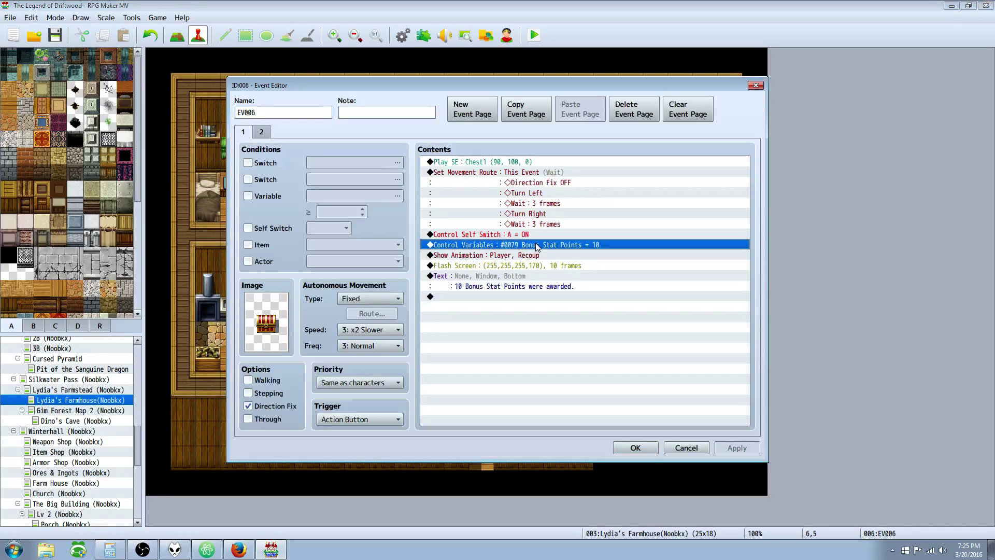
key("Delete")
left_click(534, 266)
key("Delete")
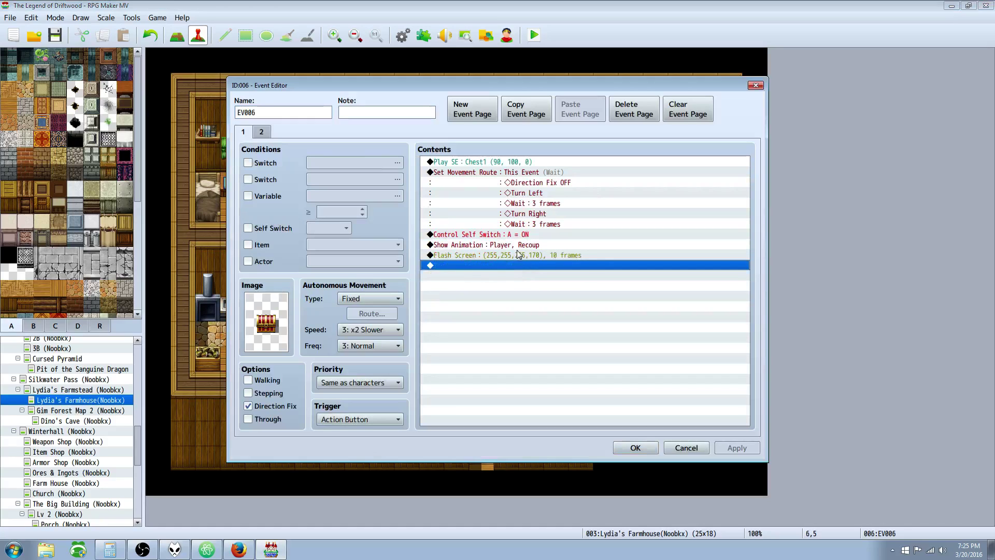
- Add a Change Items command at the end of the chest event that gives 1 Bonus Stat Card
right_click(490, 263)
left_click(521, 270)
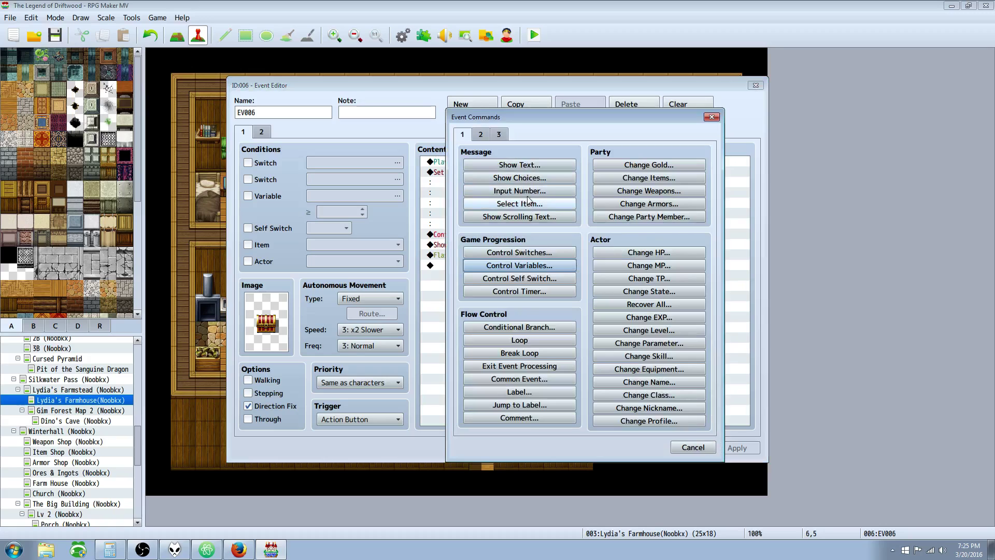
left_click(602, 178)
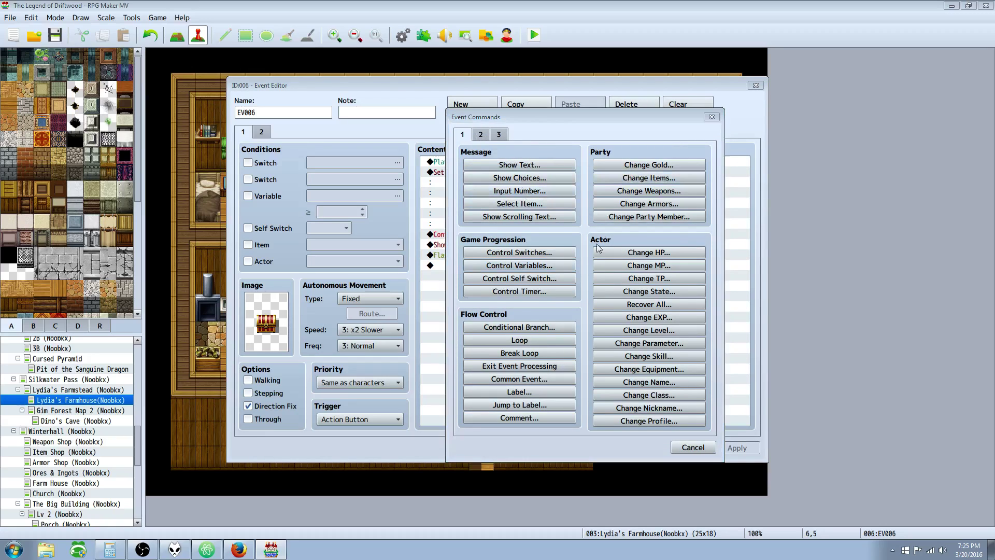
left_click(595, 244)
left_click_drag(607, 342, 607, 374)
left_click(558, 382)
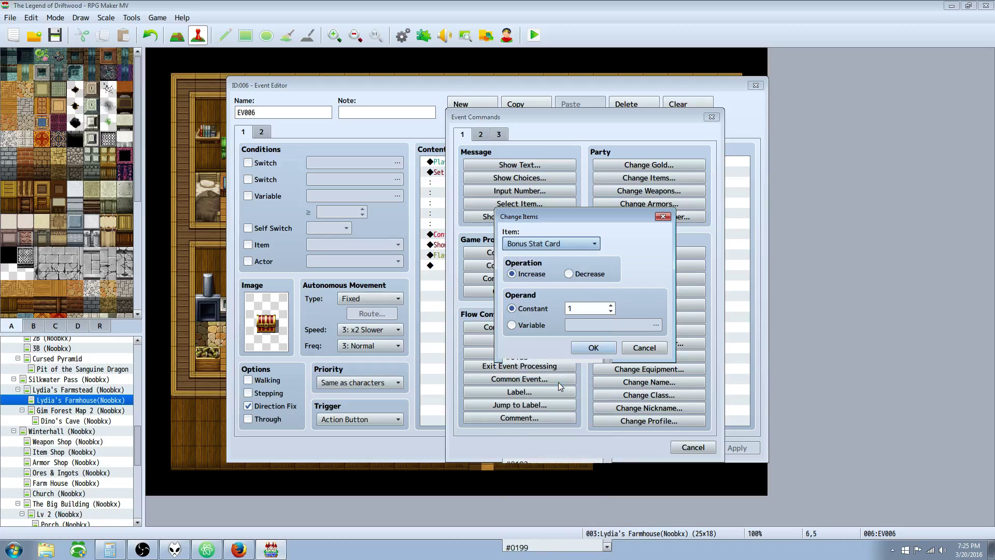
left_click(594, 348)
- Add the message "Obtained a bonus stat card." at the end of the chest event and save the event
right_click(479, 277)
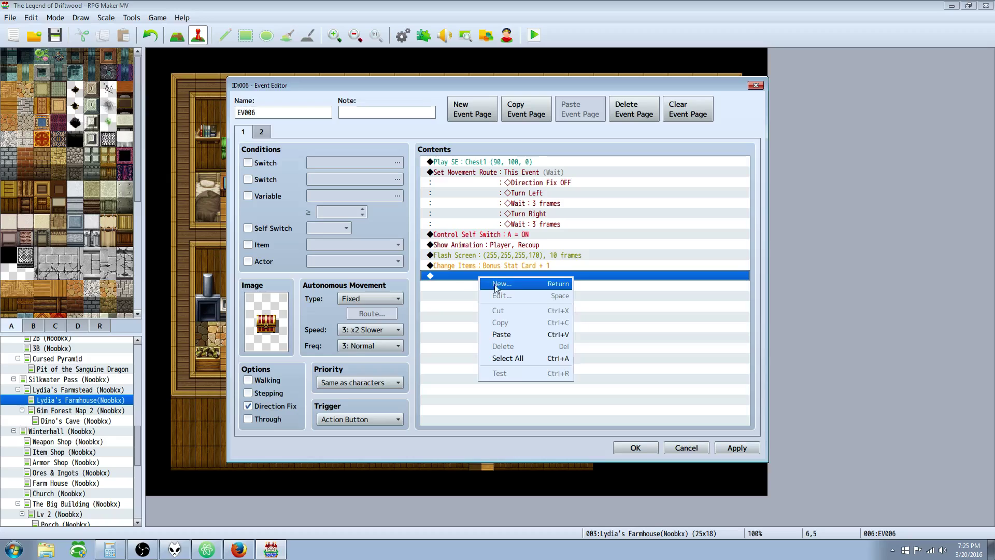
right_click(440, 289)
right_click(461, 278)
left_click(489, 289)
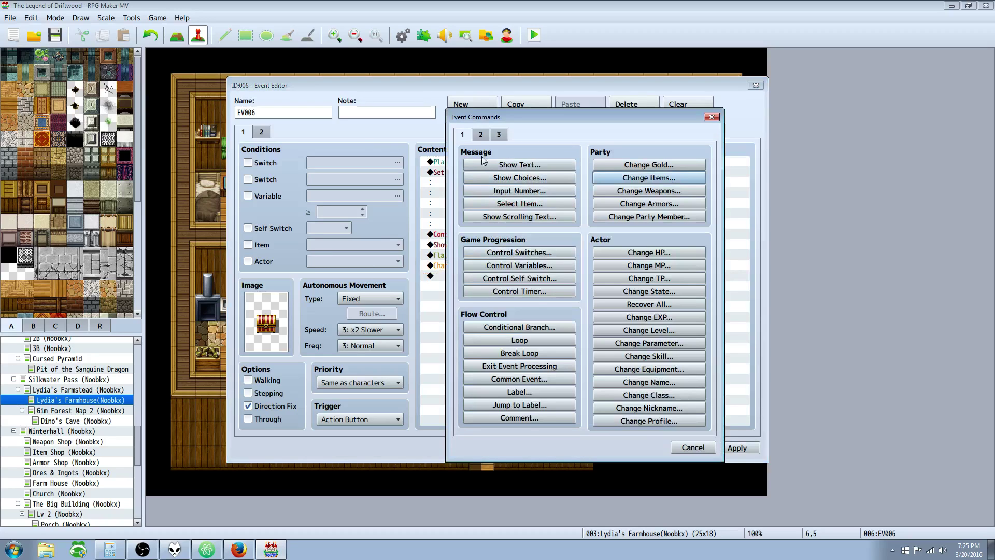
left_click(488, 165)
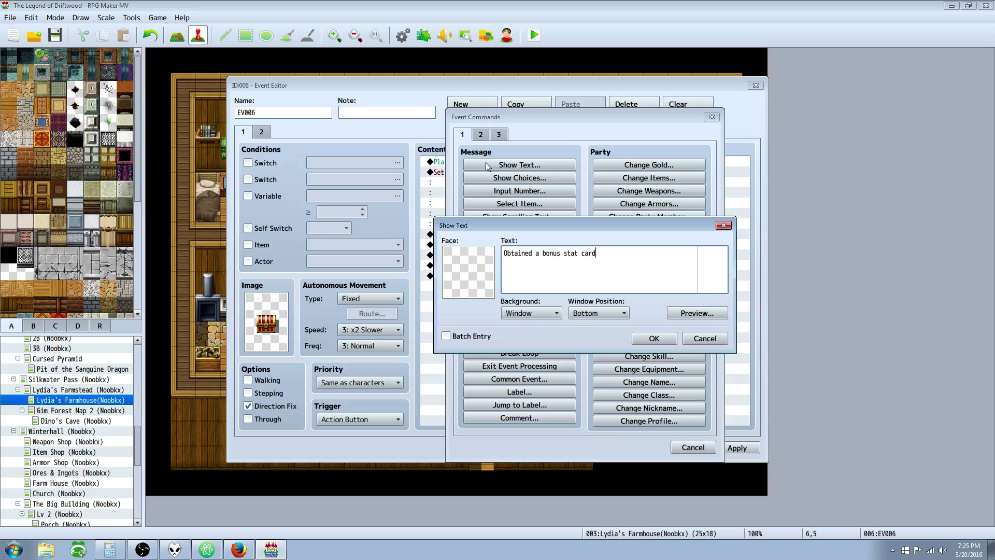
left_click(653, 340)
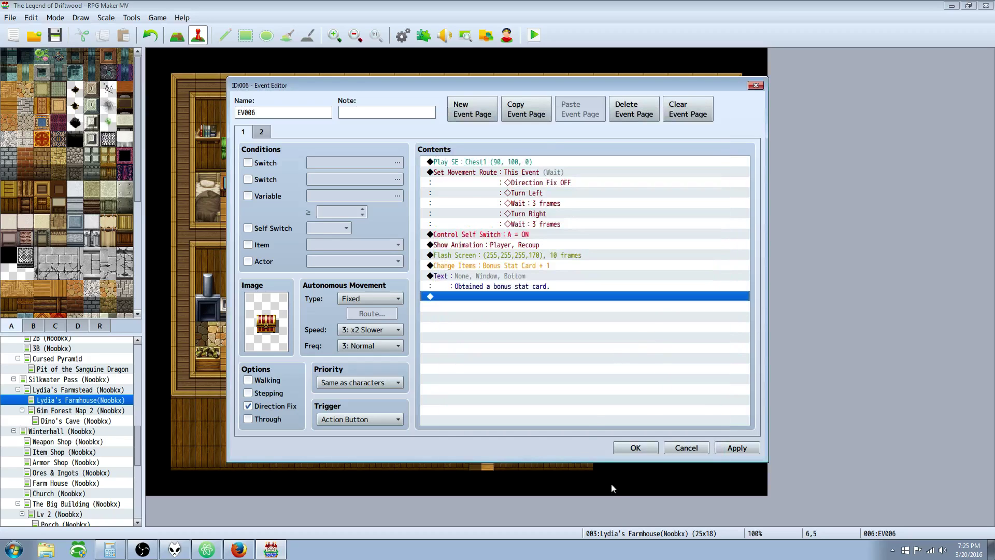
left_click(635, 448)
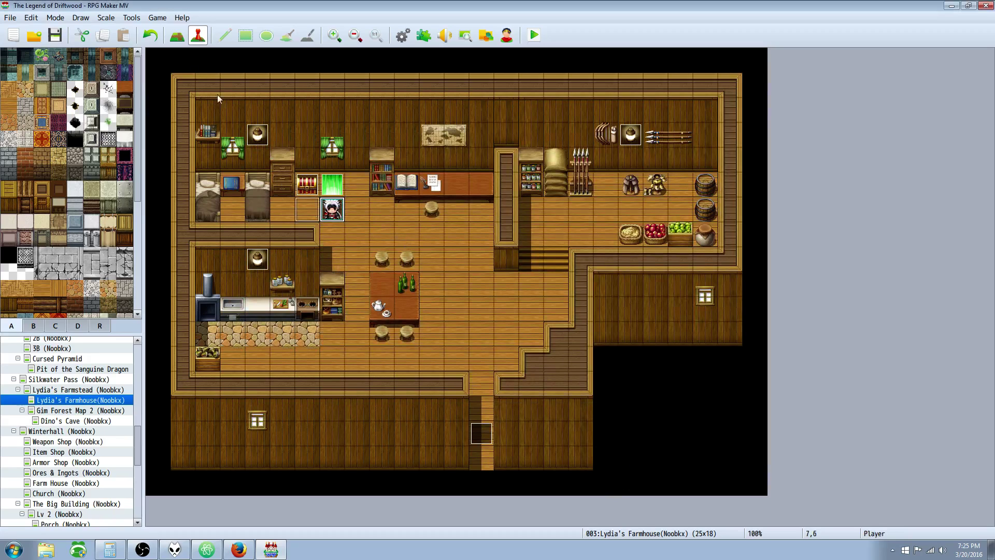
- Start a playtest, activate the green light event and dismiss its message
left_click(535, 36)
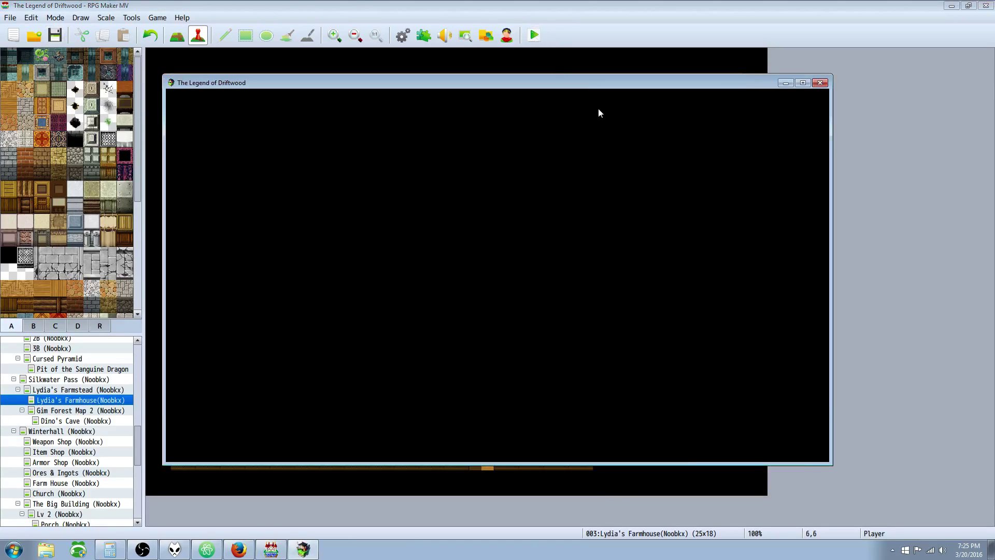
key("Return")
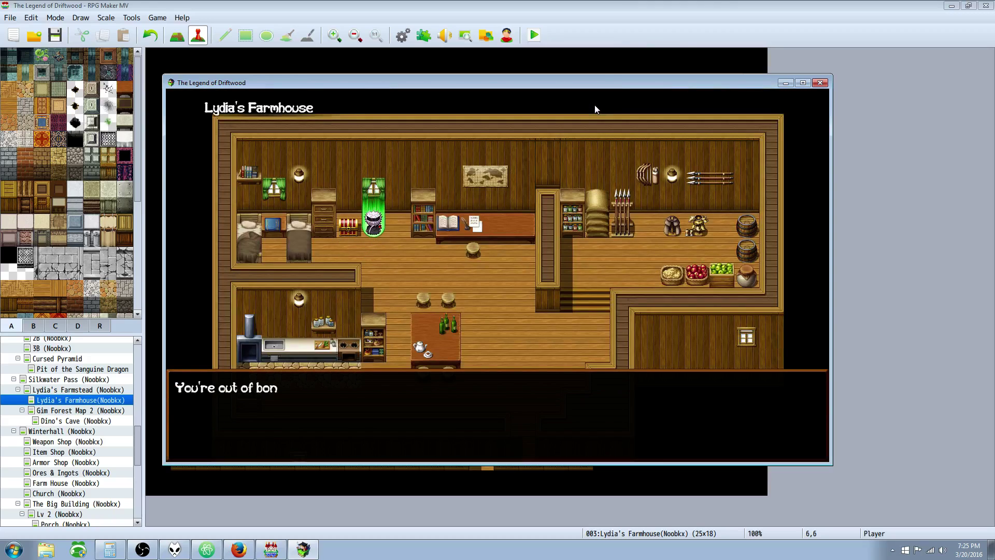
key("Return")
- Walk the character to the chest, open it and dismiss the item message
key("Down")
key("Left")
key("Right")
key("Up")
key("Return")
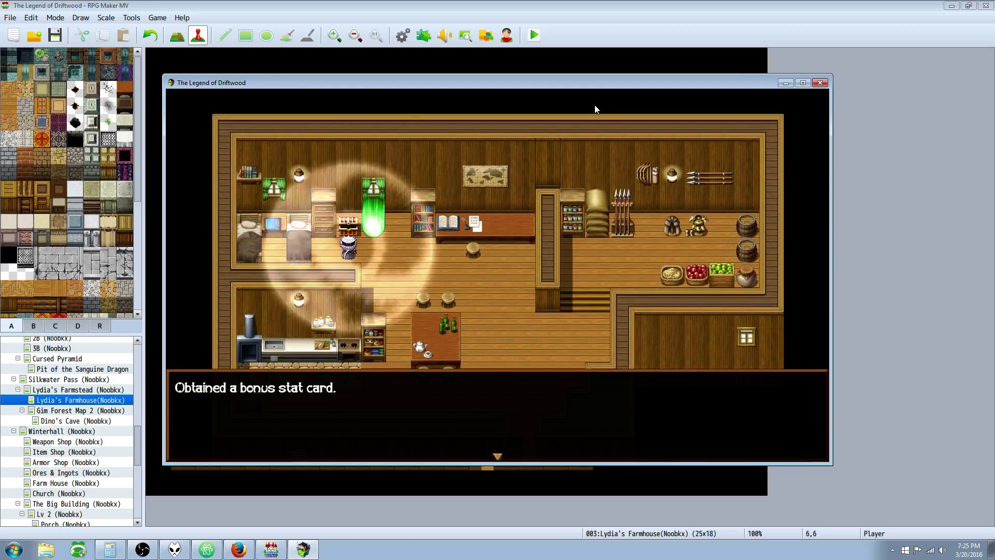
key("Return")
- Walk the character back onto the green light and activate it again
key("Right")
key("Escape")
key("Escape")
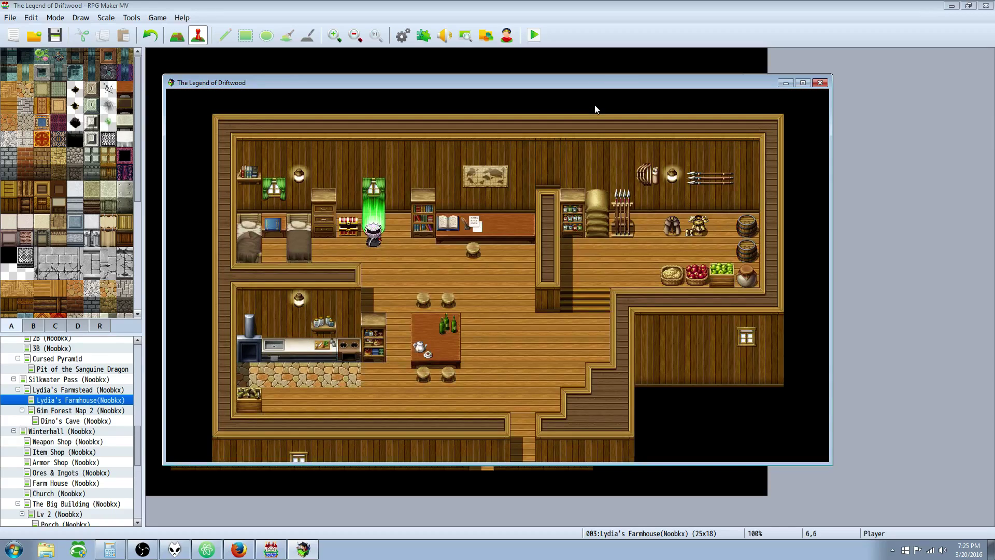
key("Up")
key("Return")
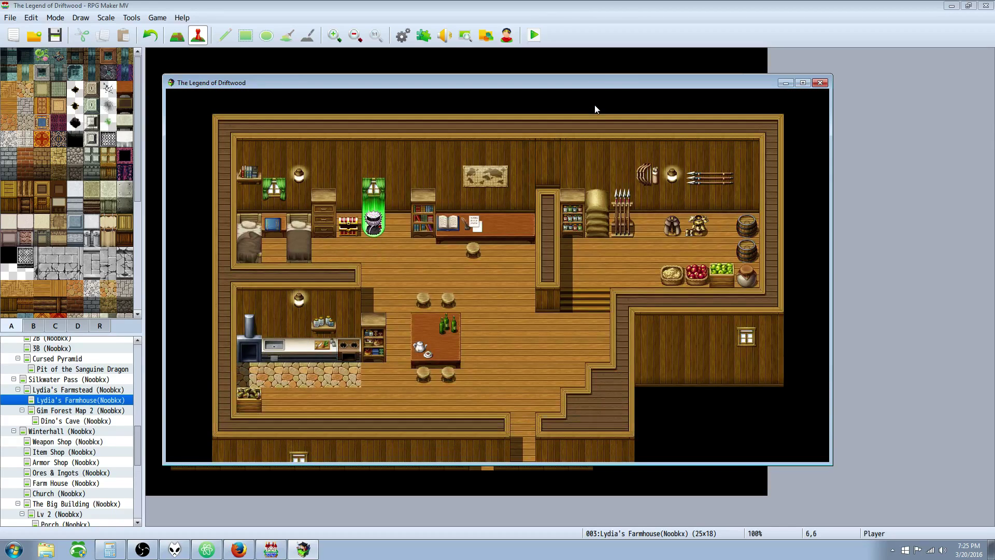
- Use the Bonus Stat Card from the item inventory in the game menu and return to the map
key("Escape")
key("Return")
key("Return")
key("Return")
key("Return")
key("Return")
key("Escape")
key("Escape")
- Activate the green light event, agree to spend the upgrade points, and go through the stat choices to leave the list
key("Return")
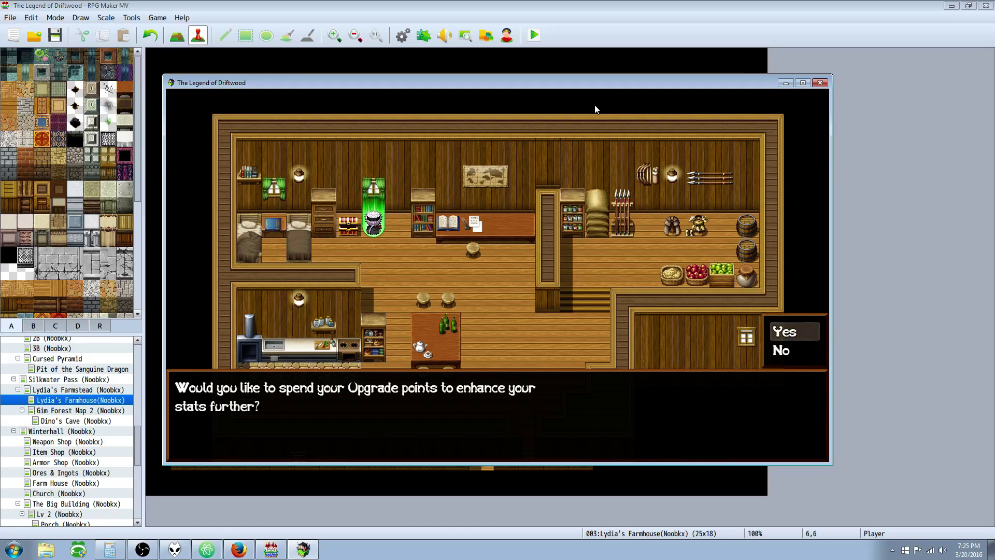
key("Return")
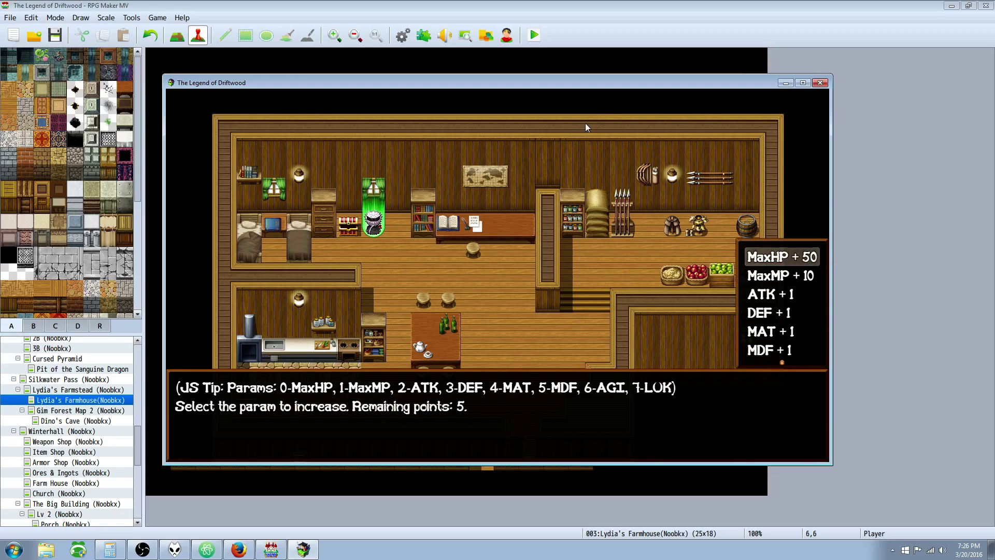
key("Down")
key("Down")
key("Down")
key("Down")
key("Down")
key("Down")
key("Down")
key("Return")
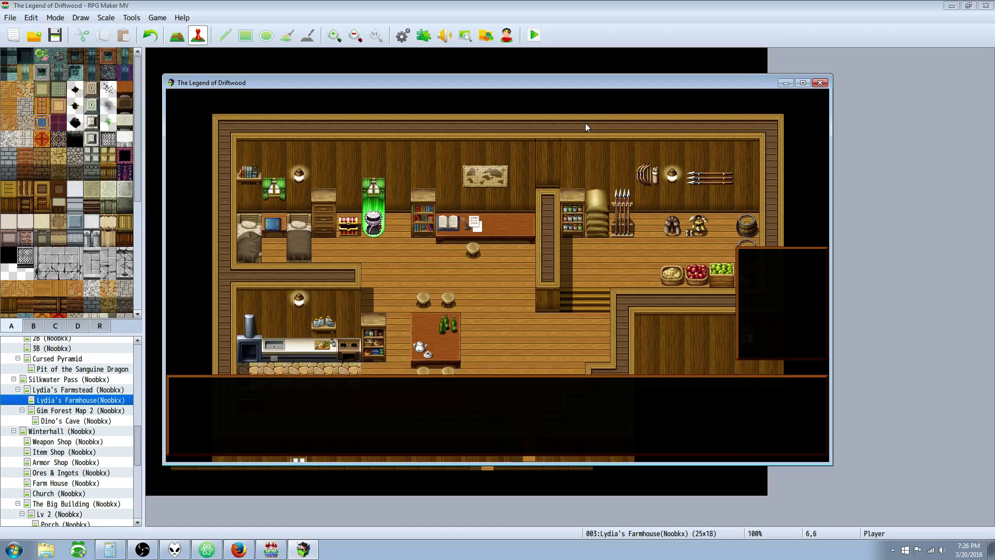
- View the Parameters page of Driftwood's status in the game menu and end the playtest
key("Escape")
key("Down")
key("Down")
key("Down")
key("Return")
key("Return")
key("Down")
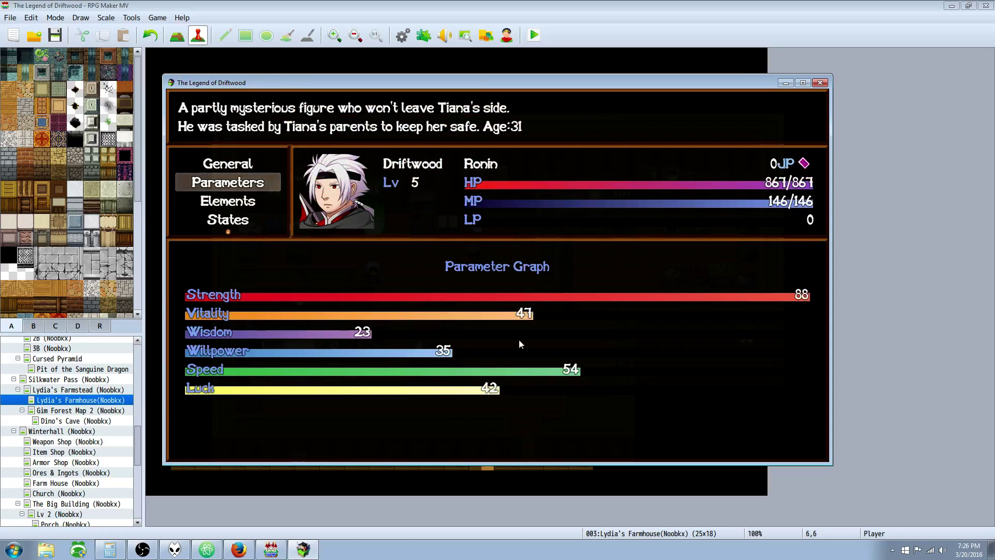
key("Escape")
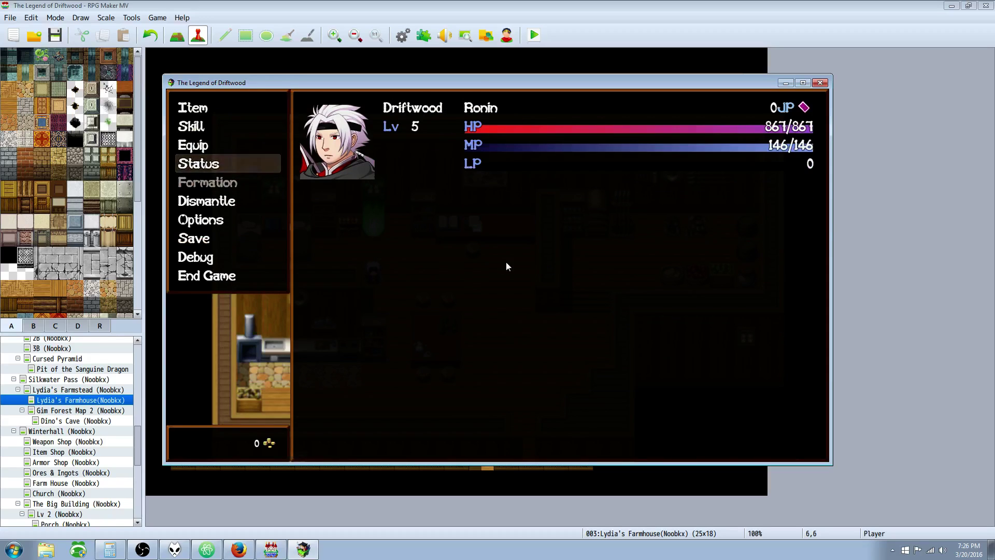
left_click(820, 83)
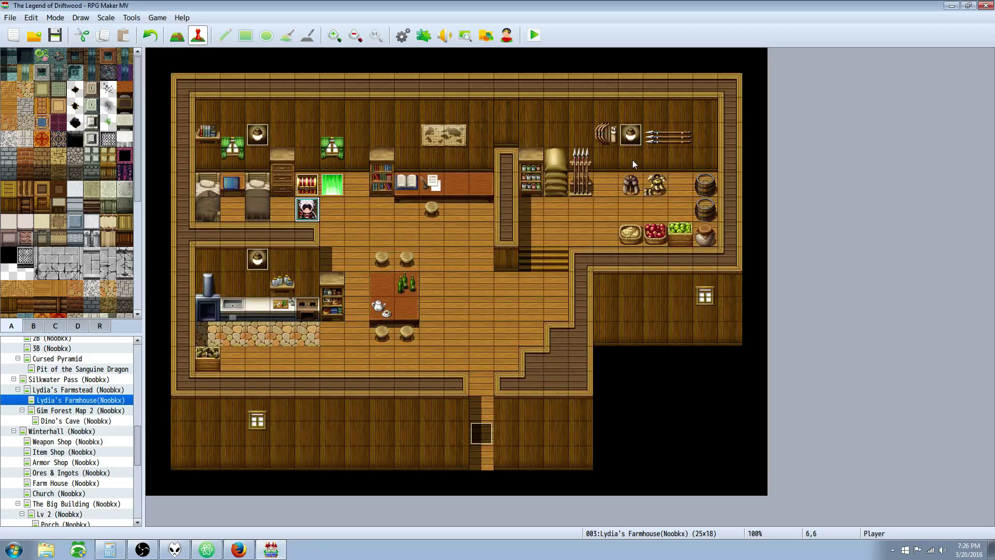